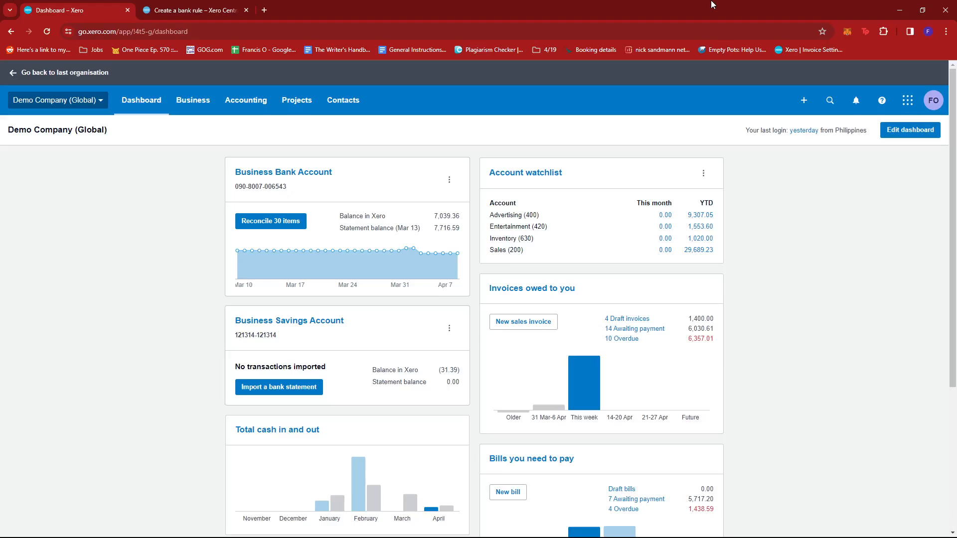
Go to the bank rules from the bank accounts page and start creating a new spend money rule
left_click(249, 104)
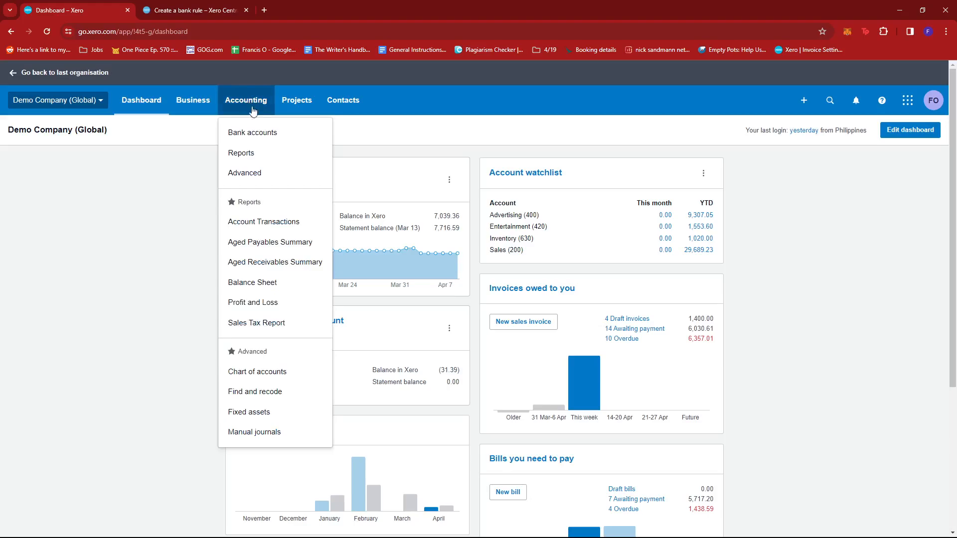
left_click(259, 137)
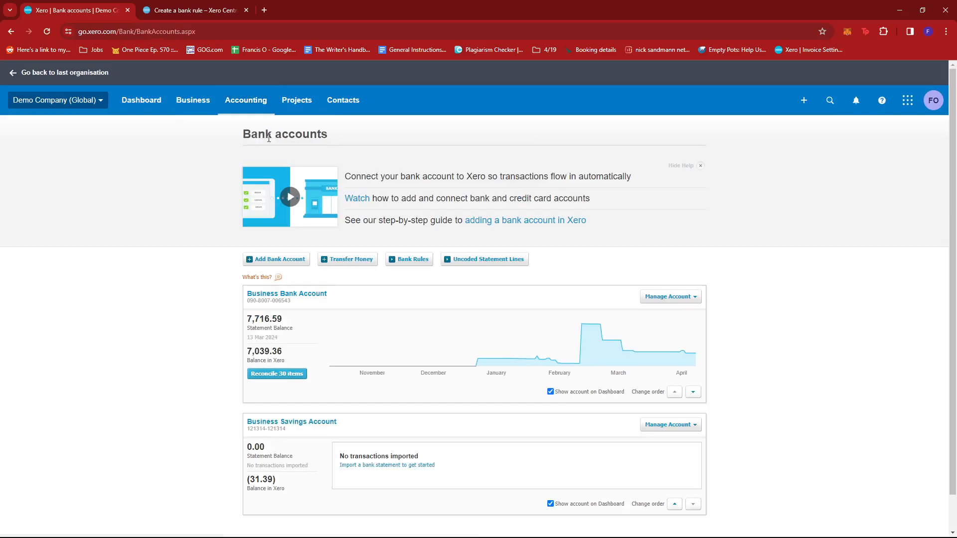
scroll(355, 299, "down", 1)
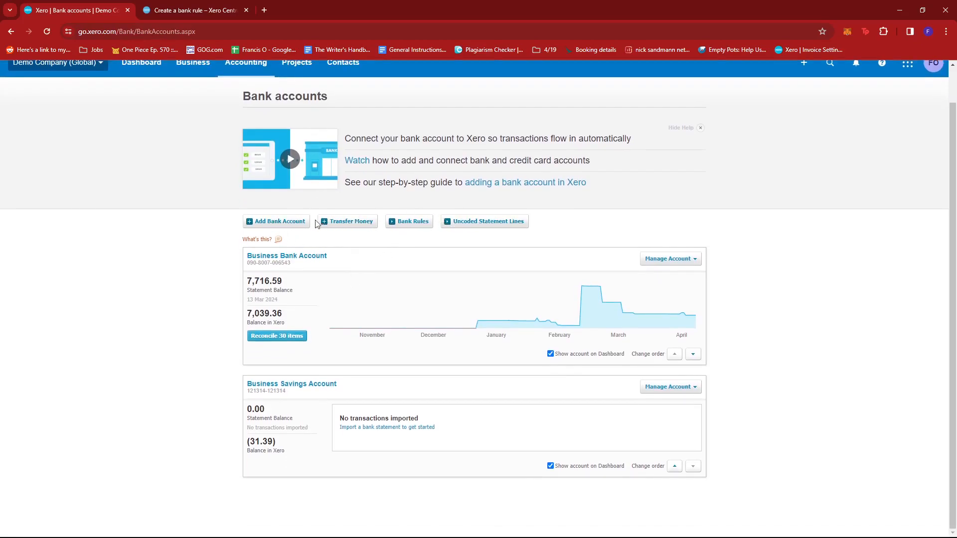
left_click(412, 223)
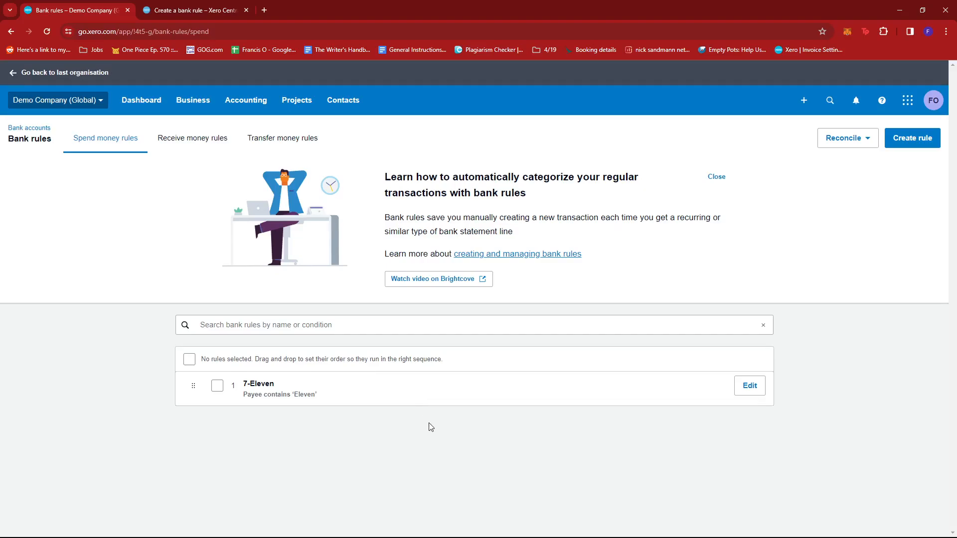
left_click(917, 143)
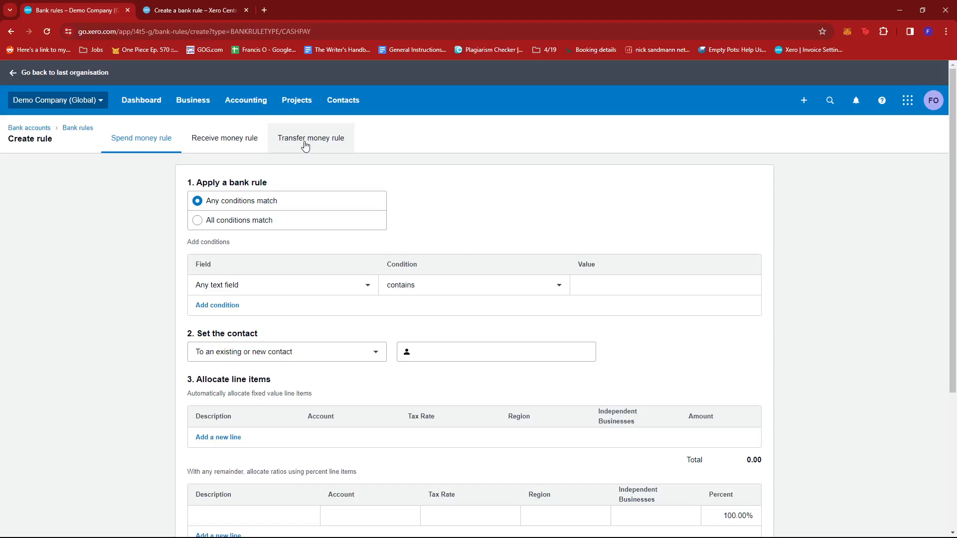
scroll(311, 154, "down", 2)
scroll(249, 164, "up", 1)
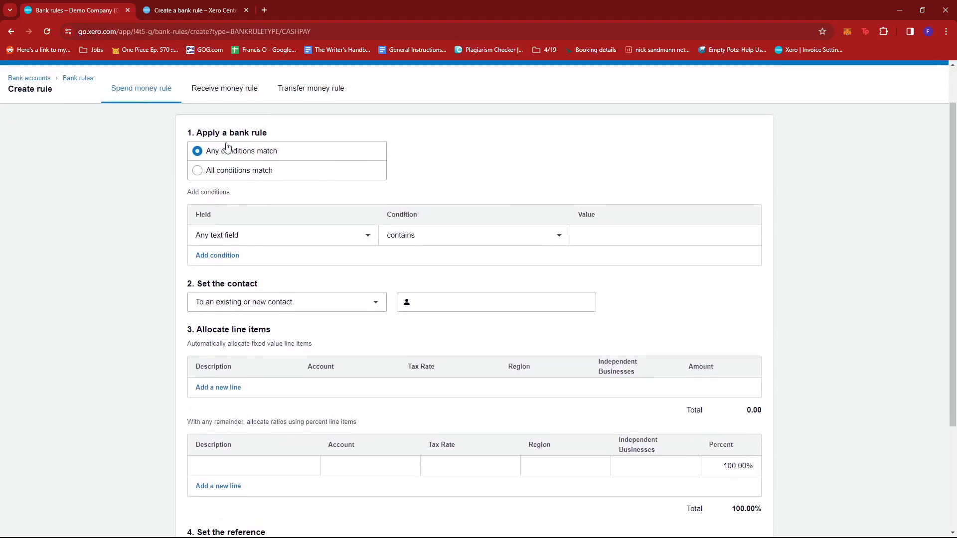
mouse_move(192, 133)
left_mouse_down()
mouse_move(271, 134)
mouse_move(186, 135)
left_mouse_up()
left_click(270, 133)
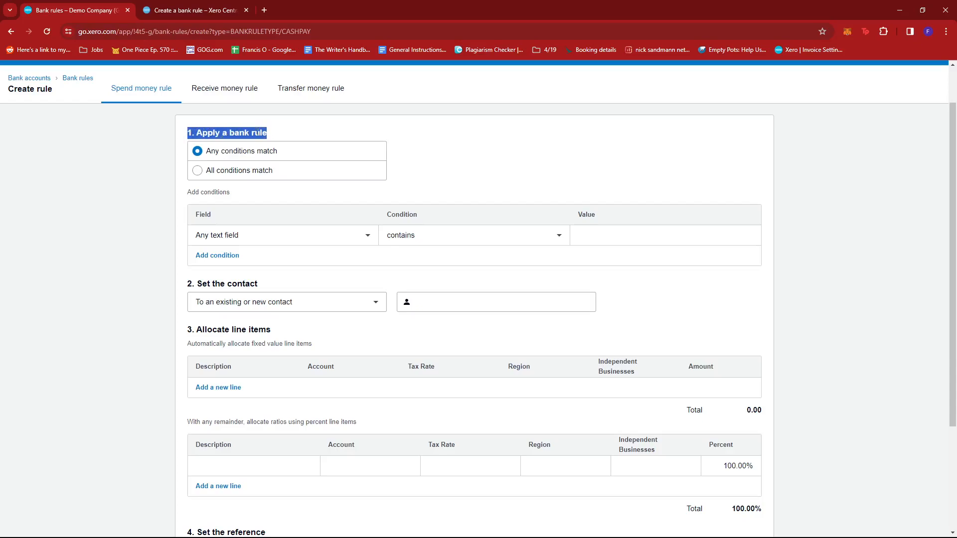
left_click(277, 133)
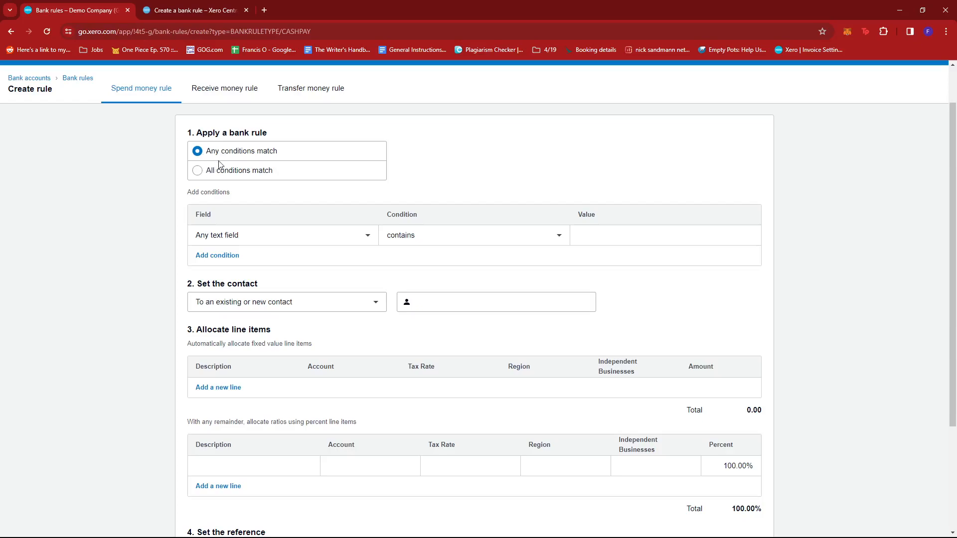
Switch the rule's matching to all conditions and return it to any conditions match
left_click(198, 171)
key("Up")
key("Down")
key("Up")
left_click_drag(234, 195, 187, 195)
left_click(282, 197)
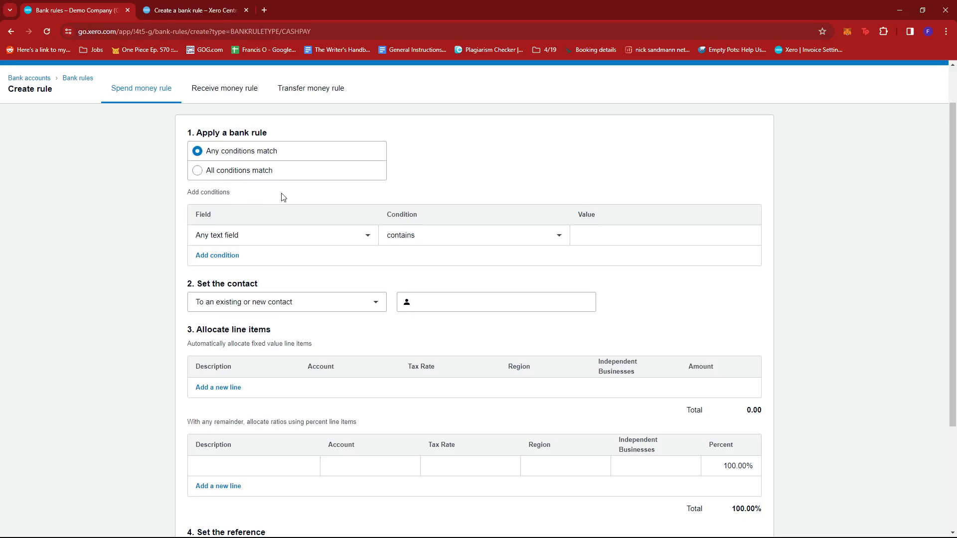
Enter Motor Vehicle as the value of the rule's first condition
left_click(609, 235)
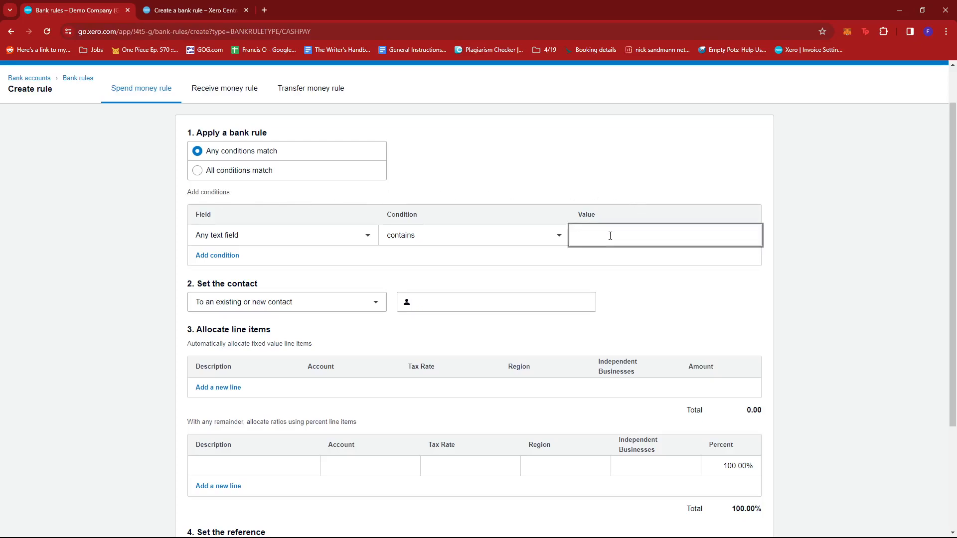
type("Motor Vehicle")
left_click(589, 215)
double_click(580, 215)
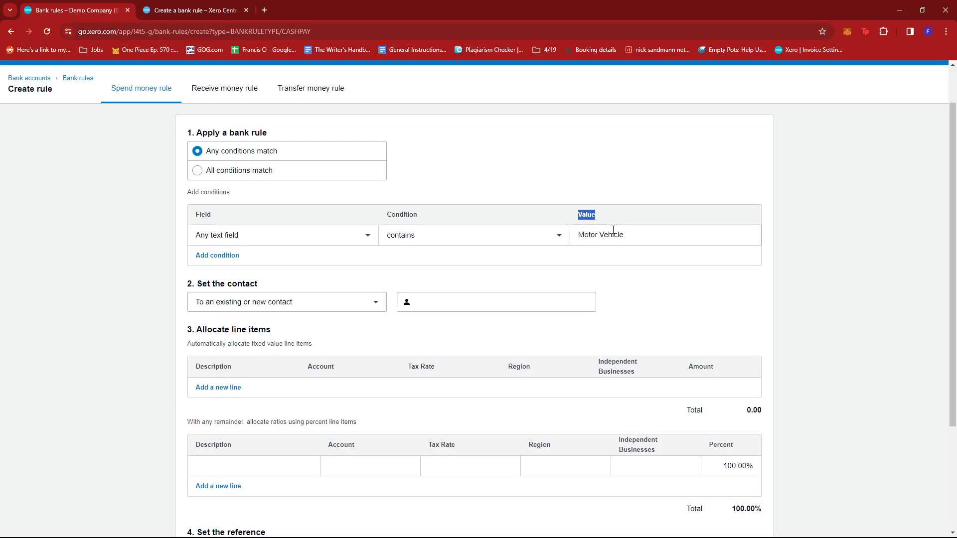
left_click(593, 217)
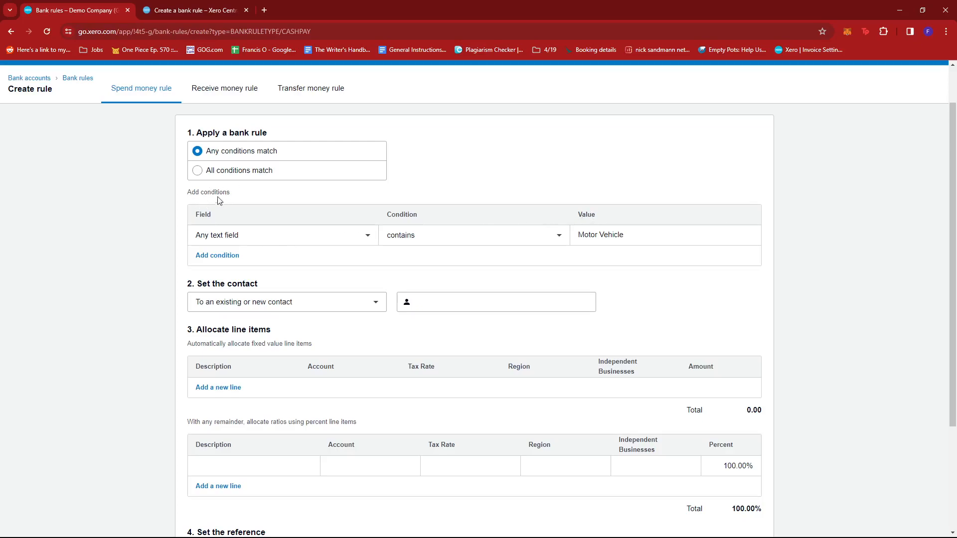
scroll(347, 211, "down", 1)
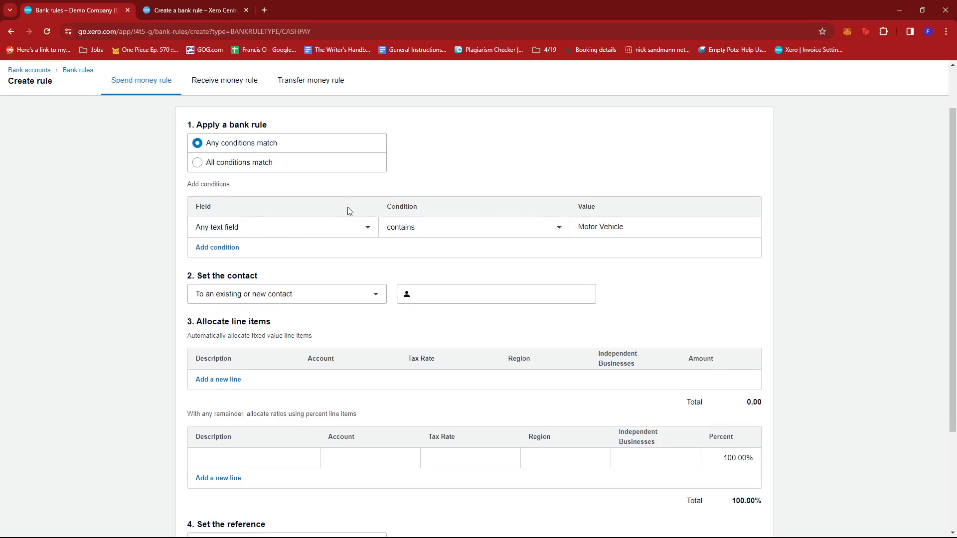
scroll(347, 211, "down", 2)
scroll(239, 214, "up", 1)
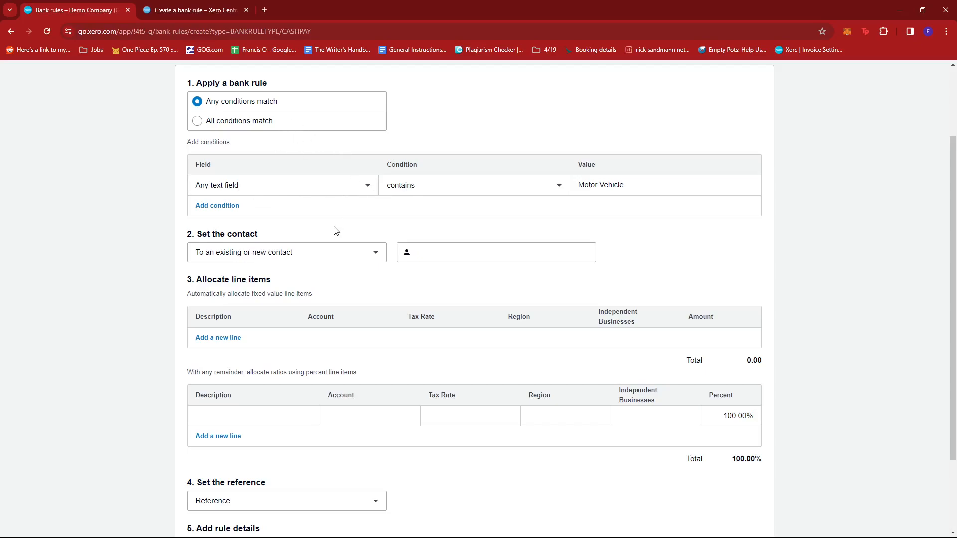
left_click(363, 193)
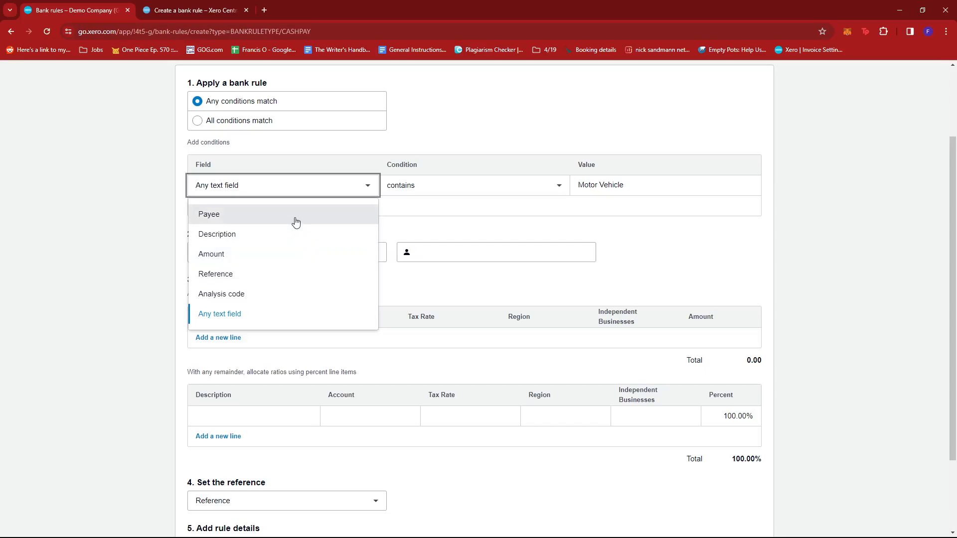
left_click(457, 128)
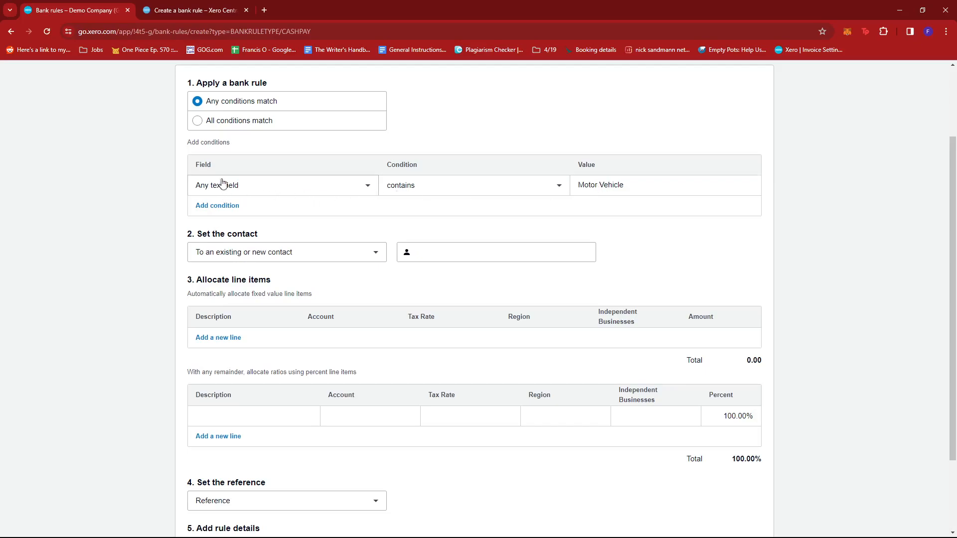
Try the equals, starts with and is blank operators on the first condition and set it back to contains
left_click(505, 185)
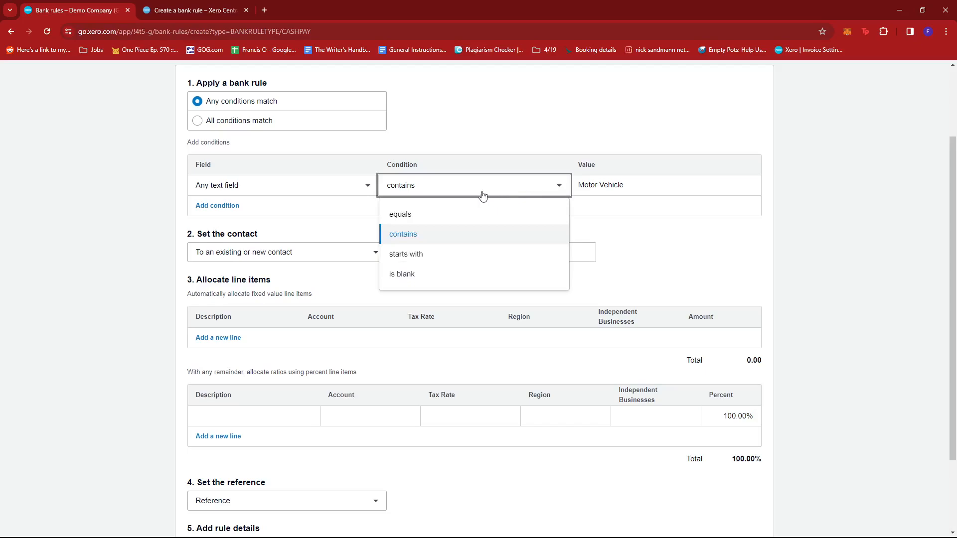
left_click(414, 217)
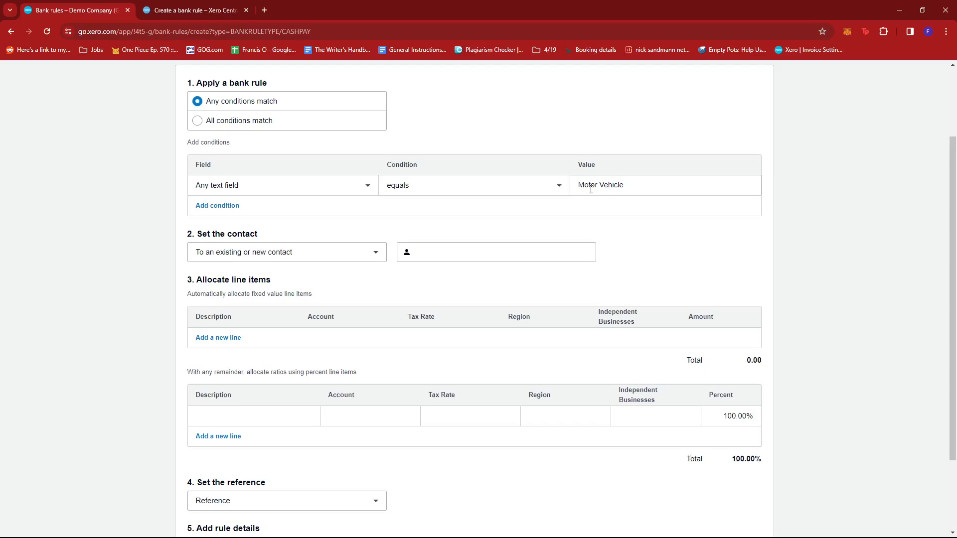
scroll(472, 230, "up", 1)
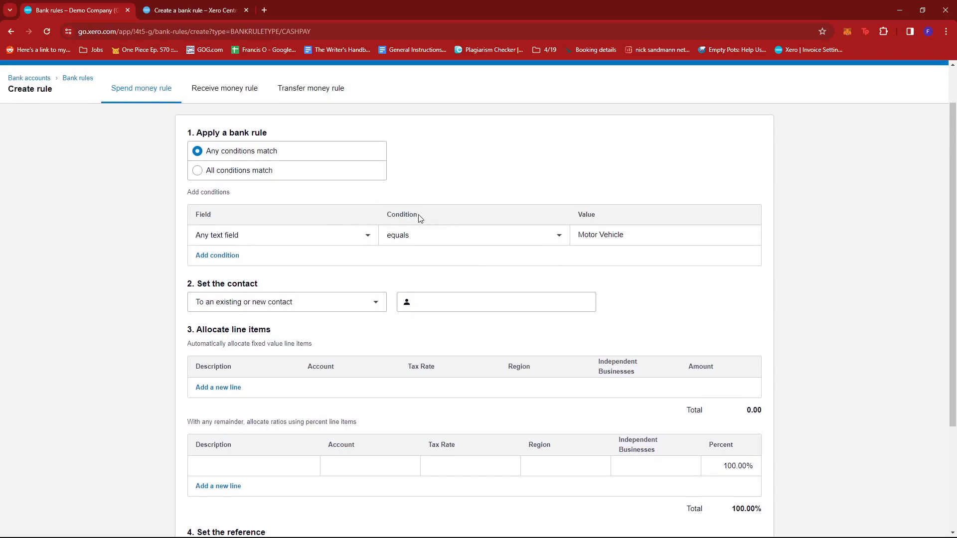
scroll(417, 216, "down", 1)
left_click(443, 185)
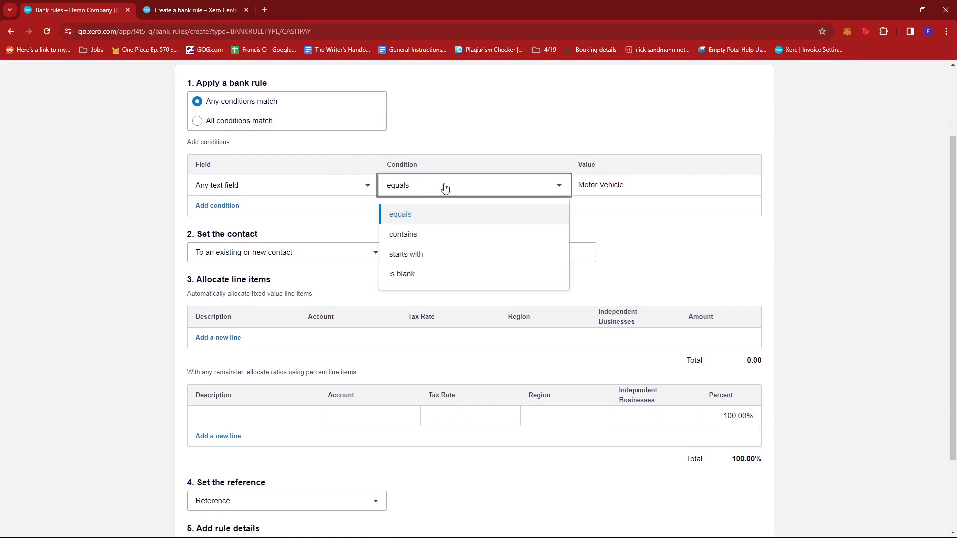
left_click(408, 257)
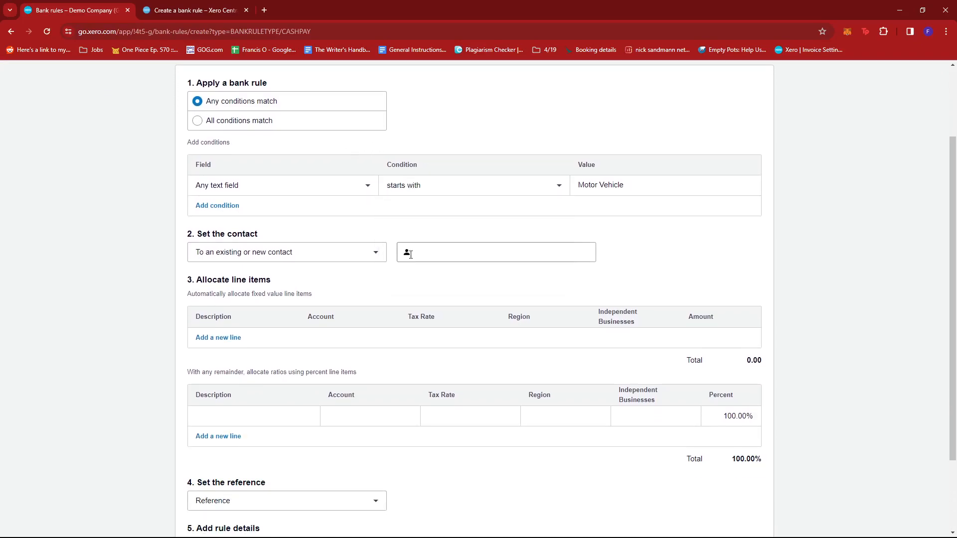
left_click(558, 187)
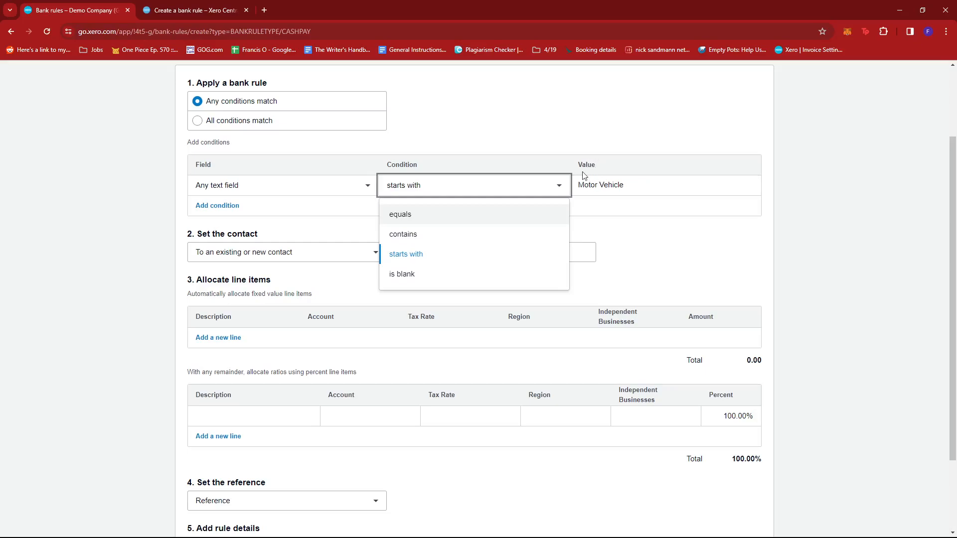
left_click(413, 274)
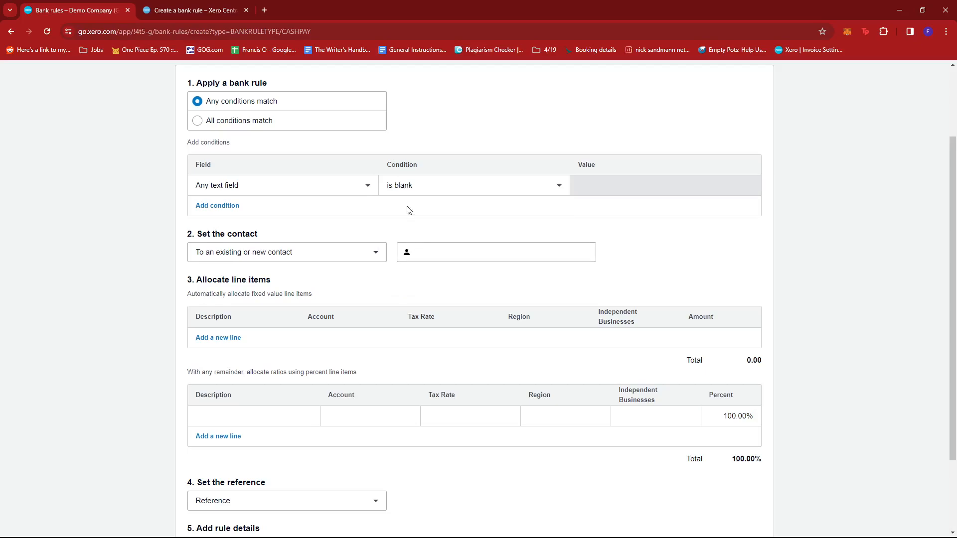
scroll(540, 202, "up", 1)
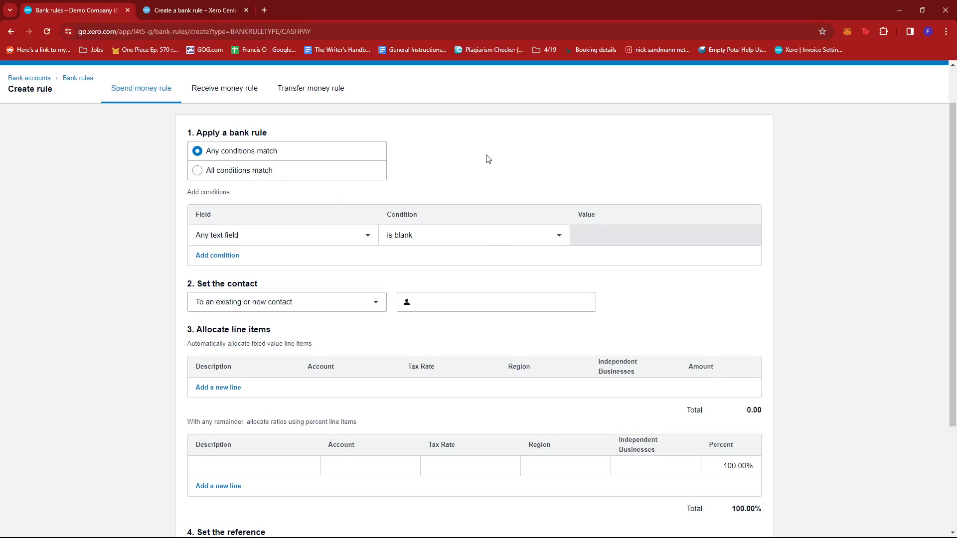
scroll(488, 158, "down", 1)
left_click(559, 188)
left_click(421, 236)
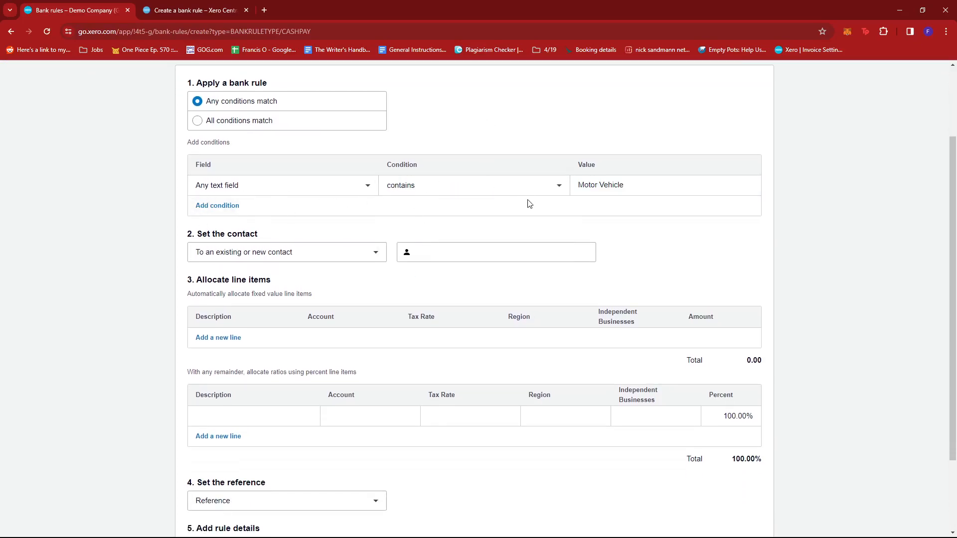
Add a second condition for any text field that equals Parking
left_click(229, 209)
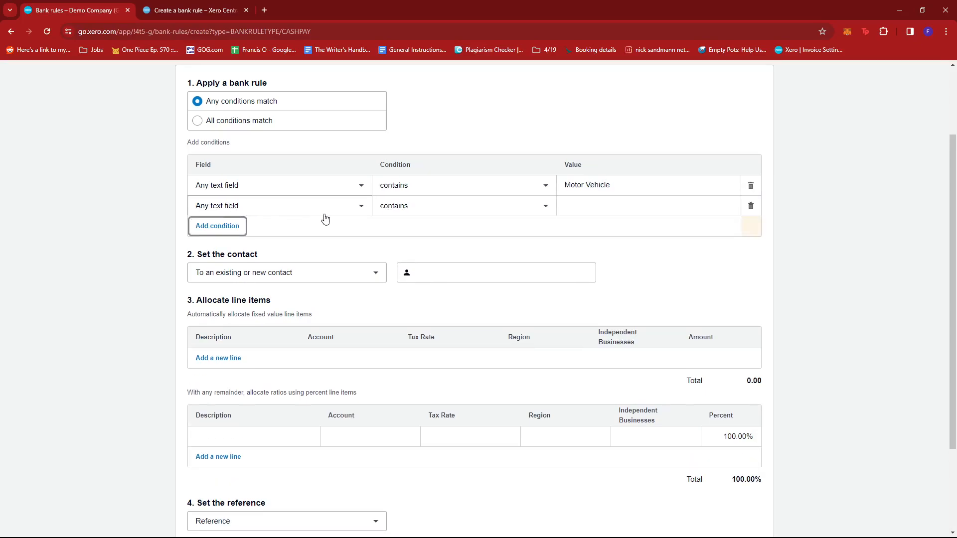
left_click(605, 208)
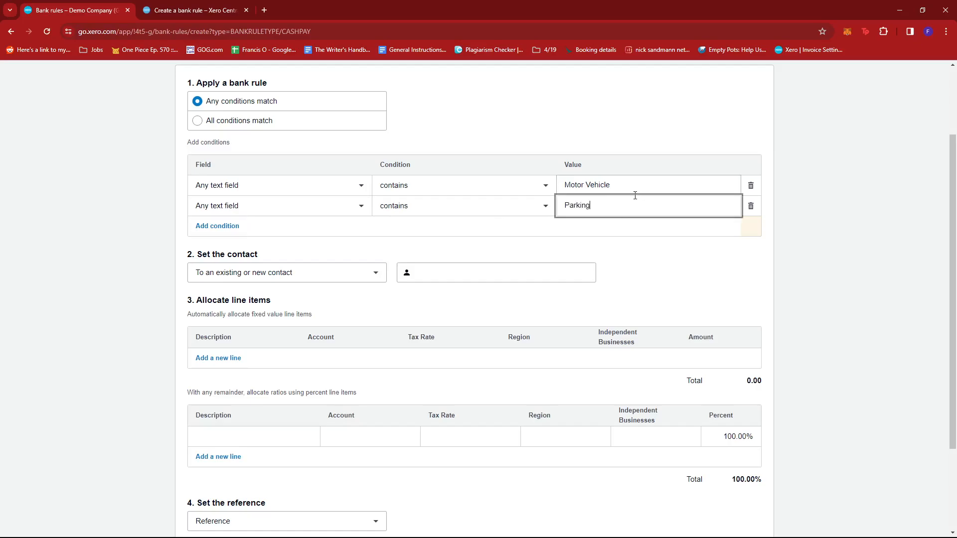
left_click(639, 243)
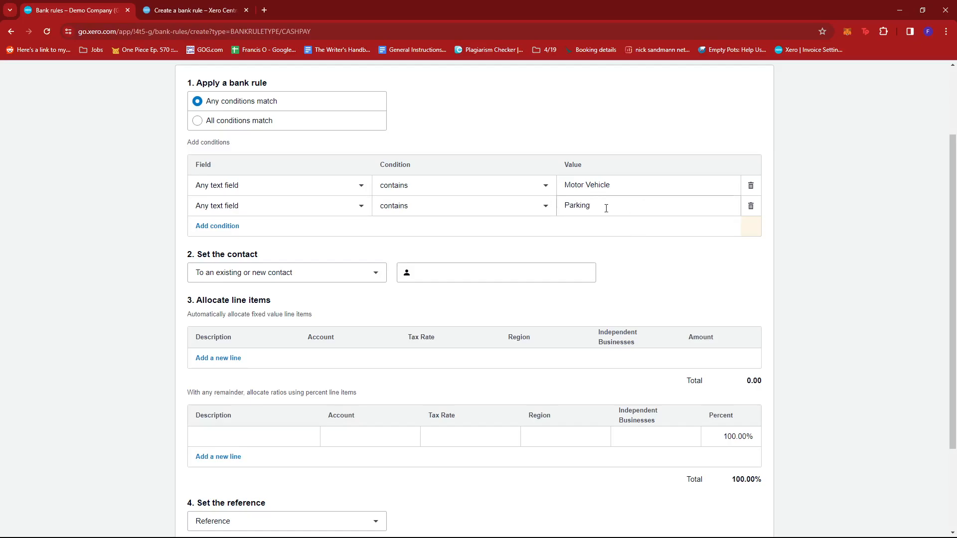
left_click(357, 213)
left_click(525, 207)
left_click(455, 233)
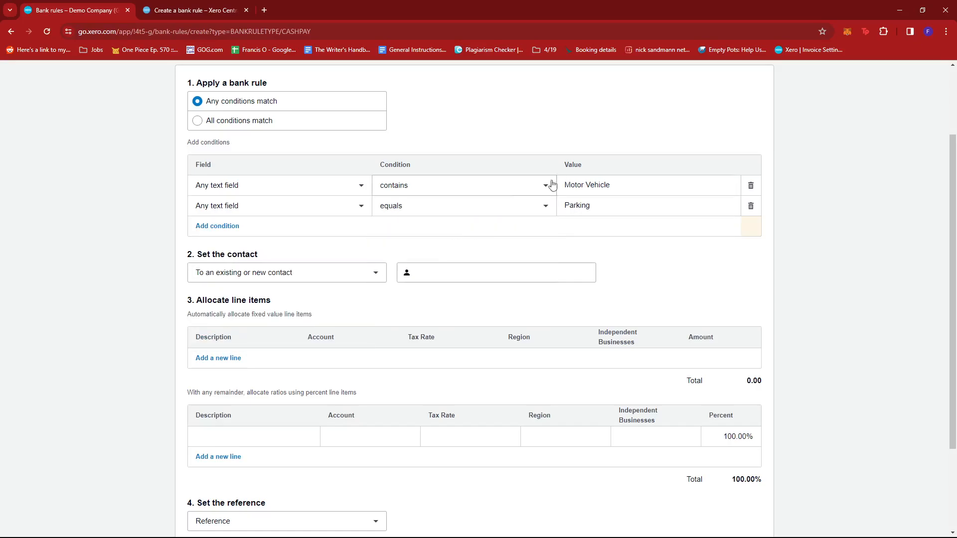
Try a blank third condition with all conditions matching, and restore the two conditions with any conditions match
left_click(233, 228)
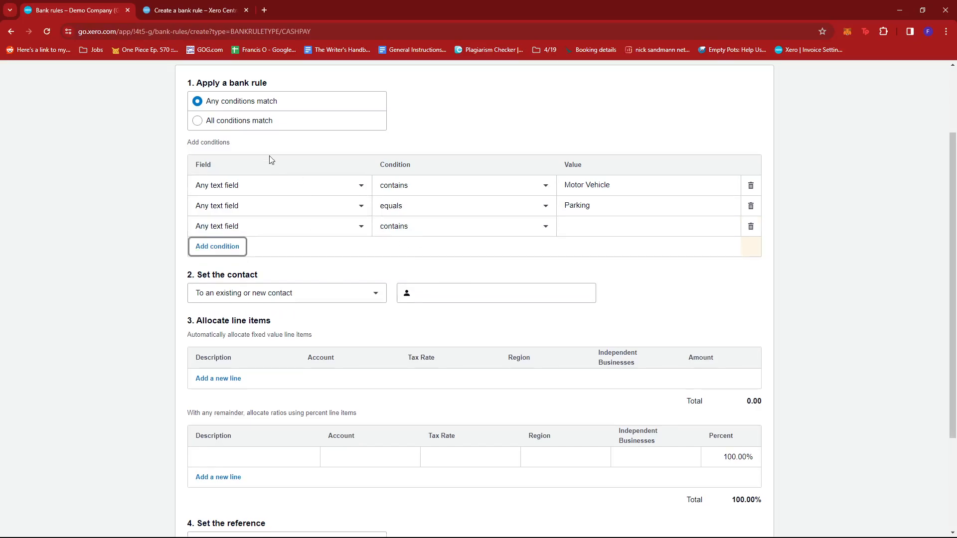
scroll(291, 217, "down", 1)
scroll(262, 190, "up", 1)
left_click(198, 121)
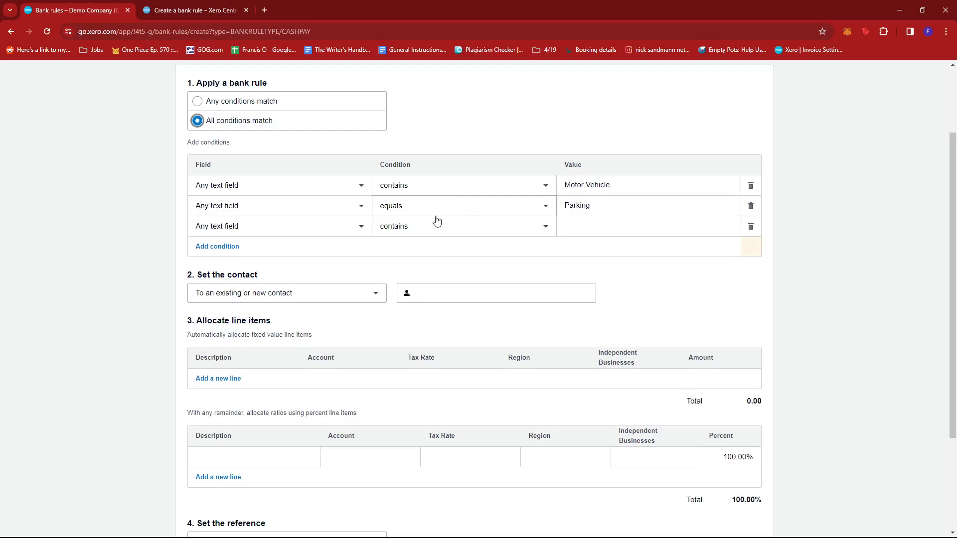
scroll(359, 194, "up", 1)
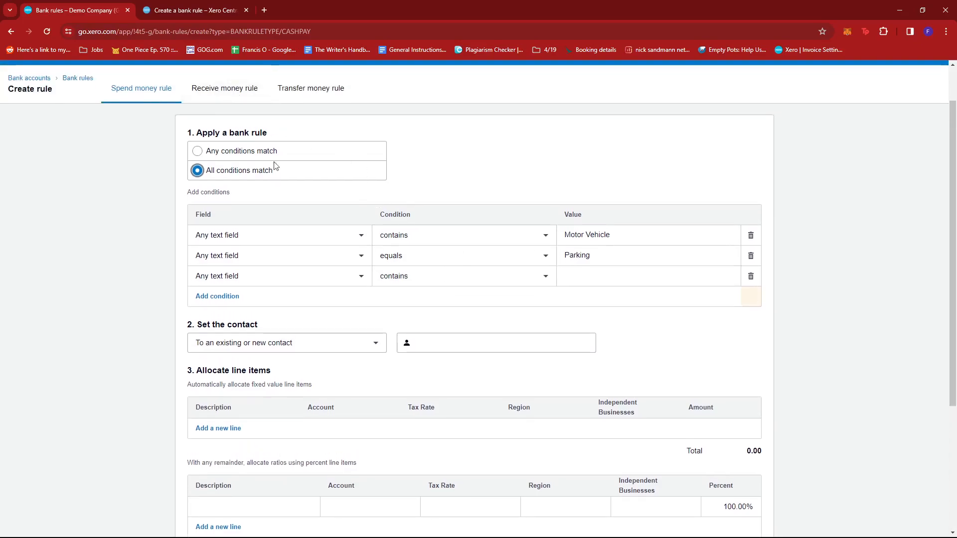
left_click(196, 151)
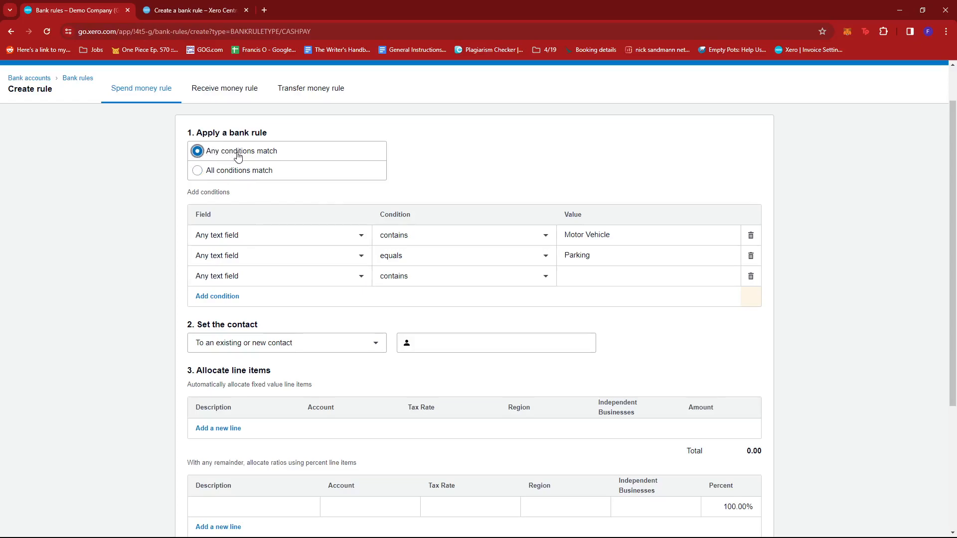
scroll(552, 218, "down", 1)
left_click(750, 226)
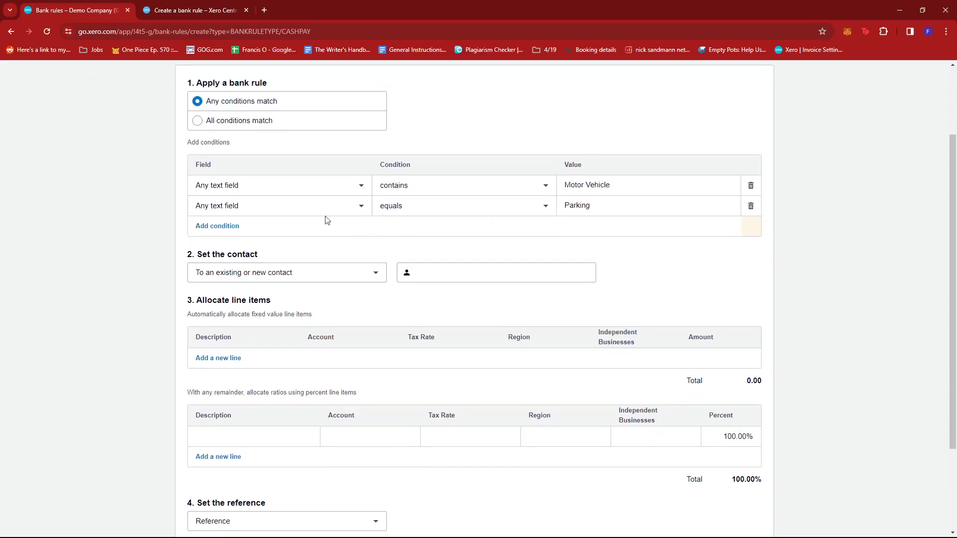
Change the operator of the second condition, Parking, to contains
left_click(550, 209)
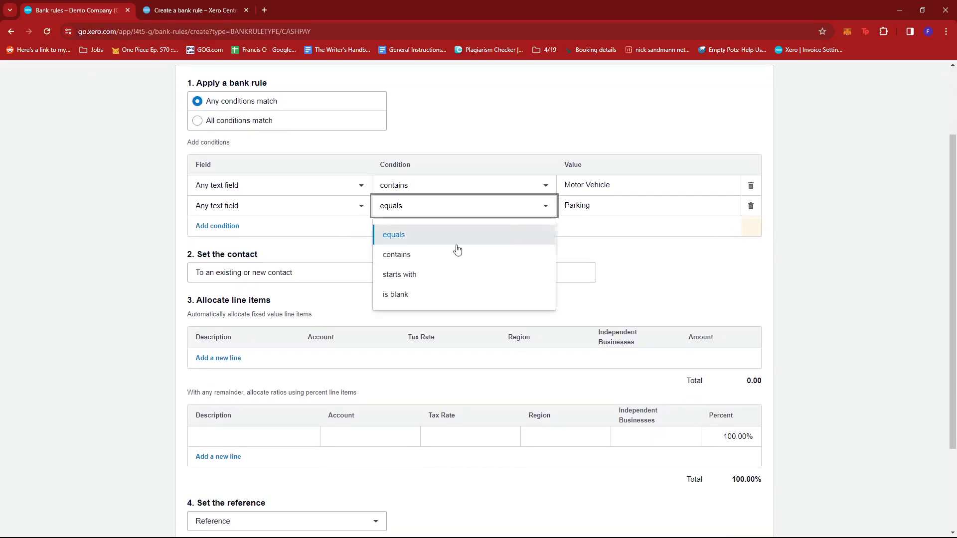
left_click(405, 257)
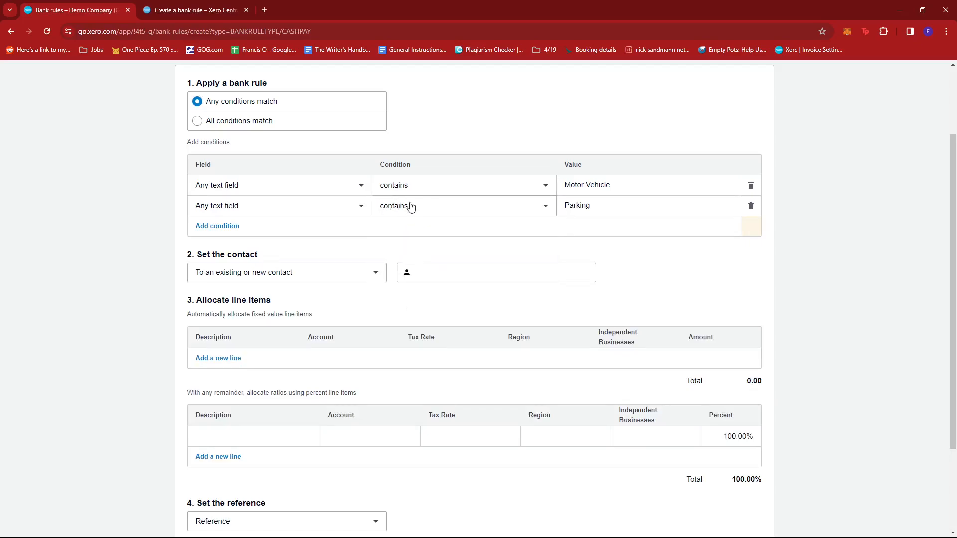
scroll(412, 250, "down", 1)
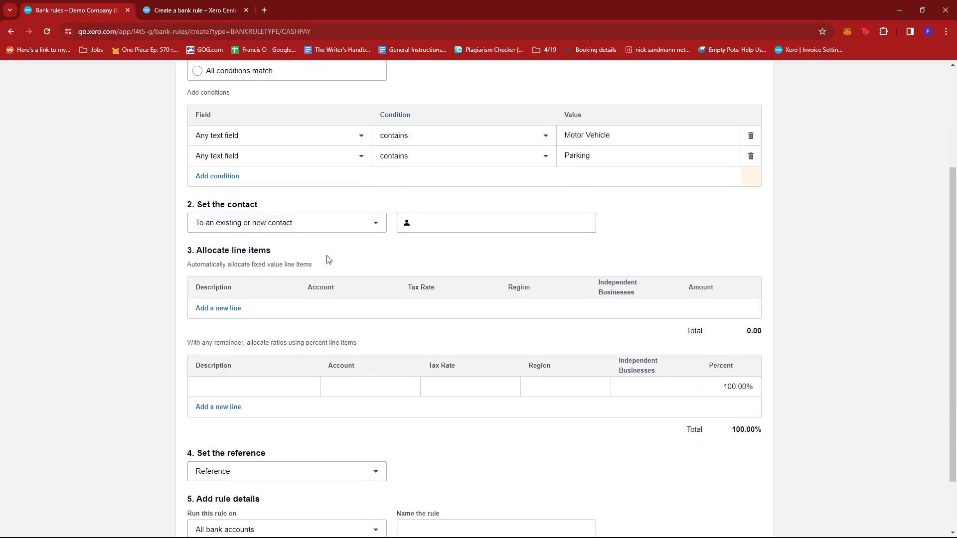
scroll(246, 269, "up", 1)
scroll(257, 239, "down", 1)
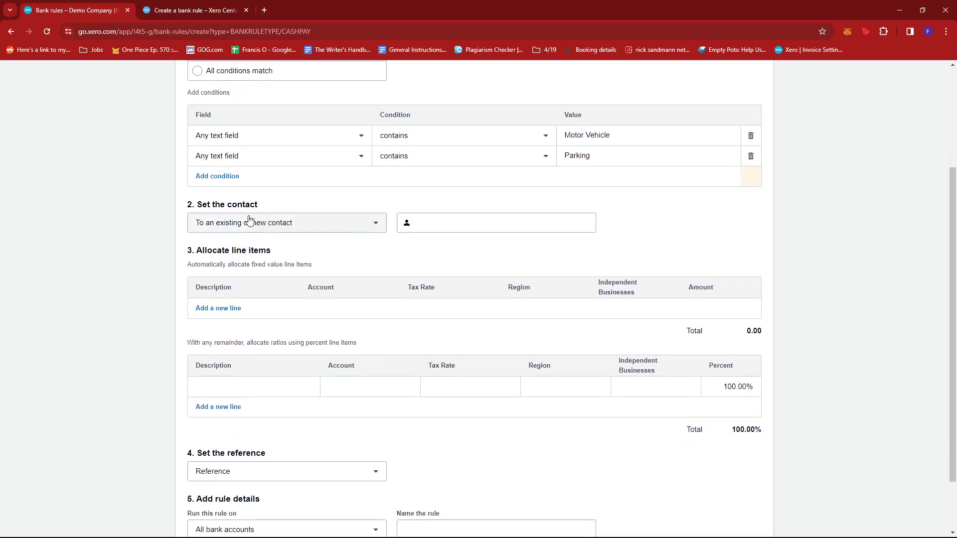
Enter the contact's first name as the existing or new contact for the rule
left_click(222, 227)
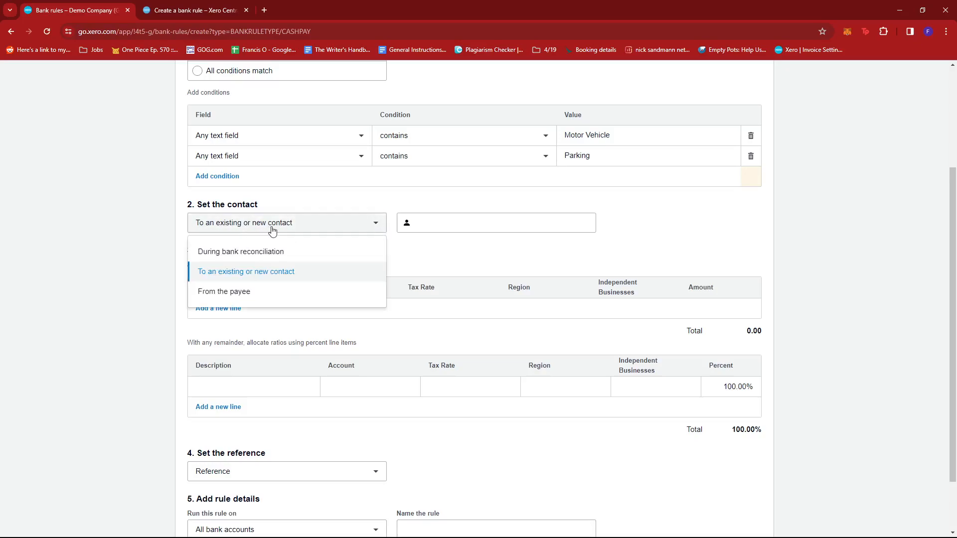
left_click(434, 223)
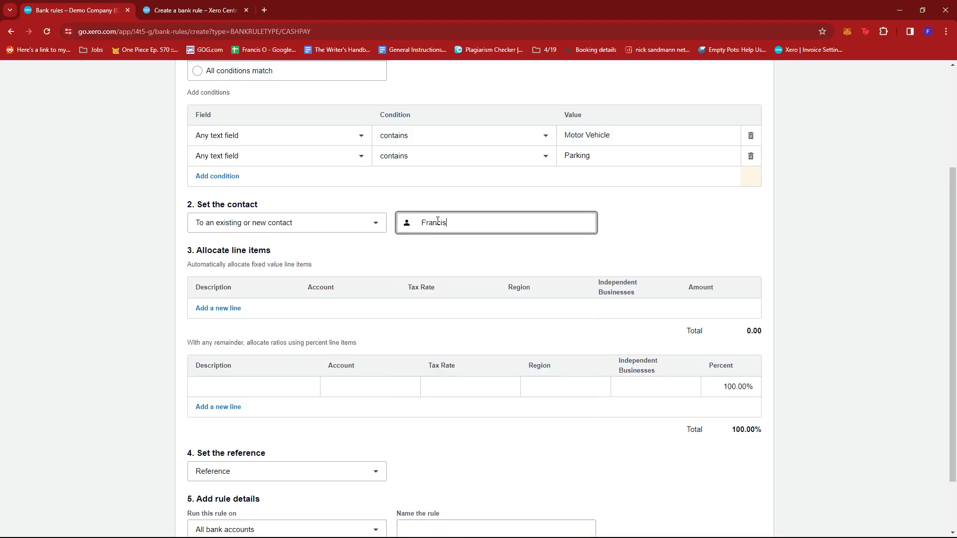
type("Francis")
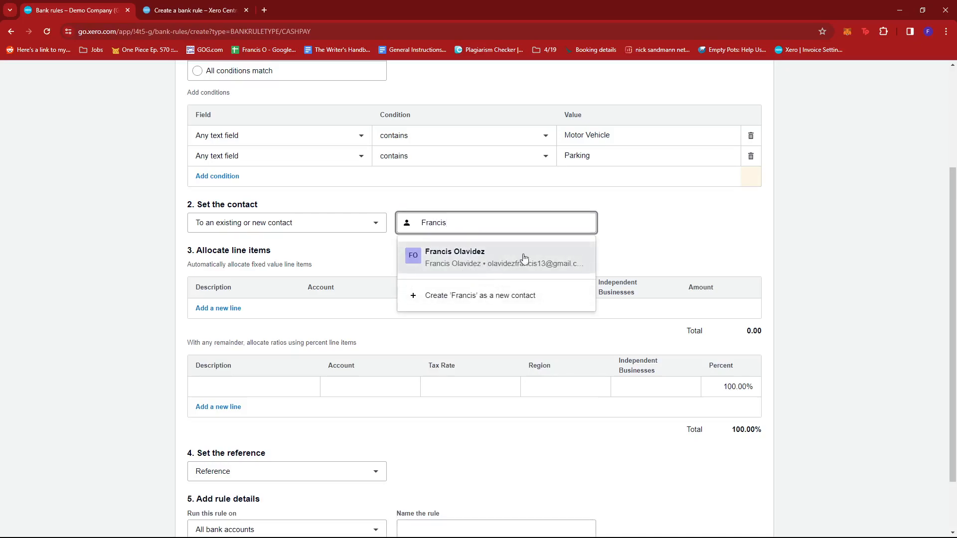
left_click(646, 239)
Try the During bank reconciliation and From the payee contact settings, and set it back to To an existing or new contact
left_click(372, 224)
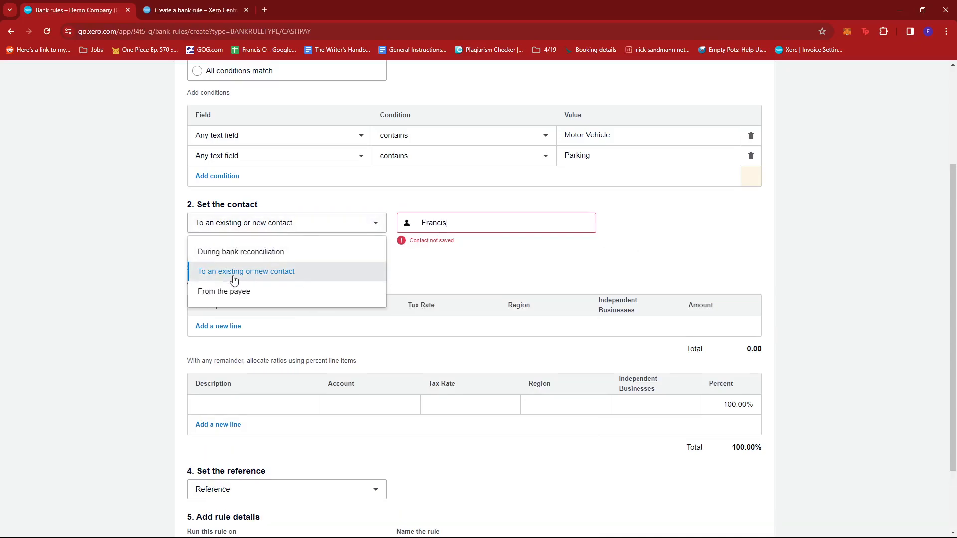
left_click(247, 253)
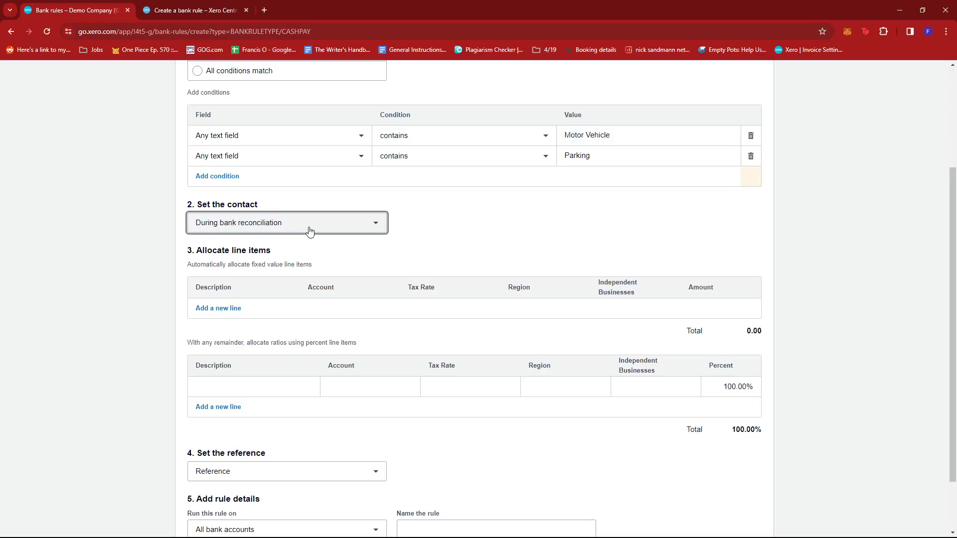
scroll(309, 231, "up", 1)
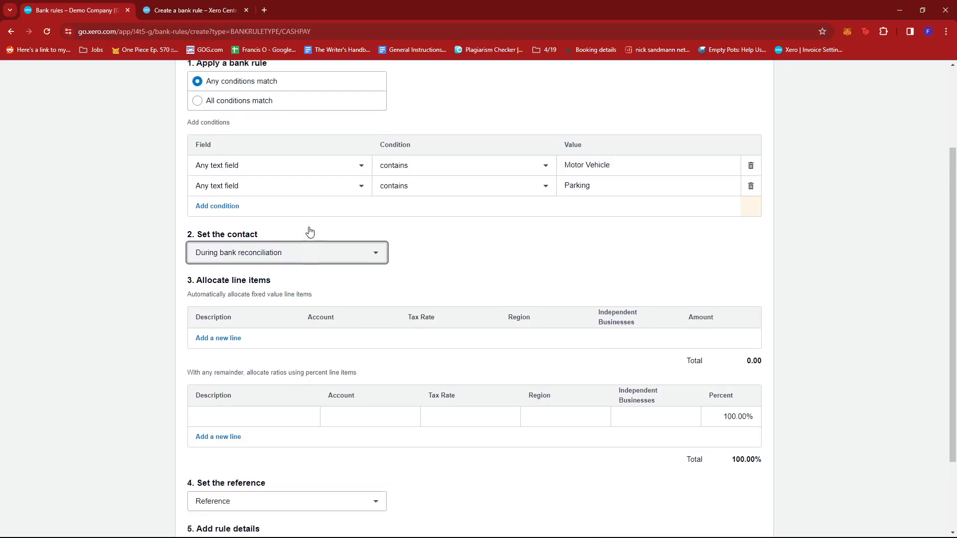
scroll(417, 237, "down", 1)
left_click(379, 230)
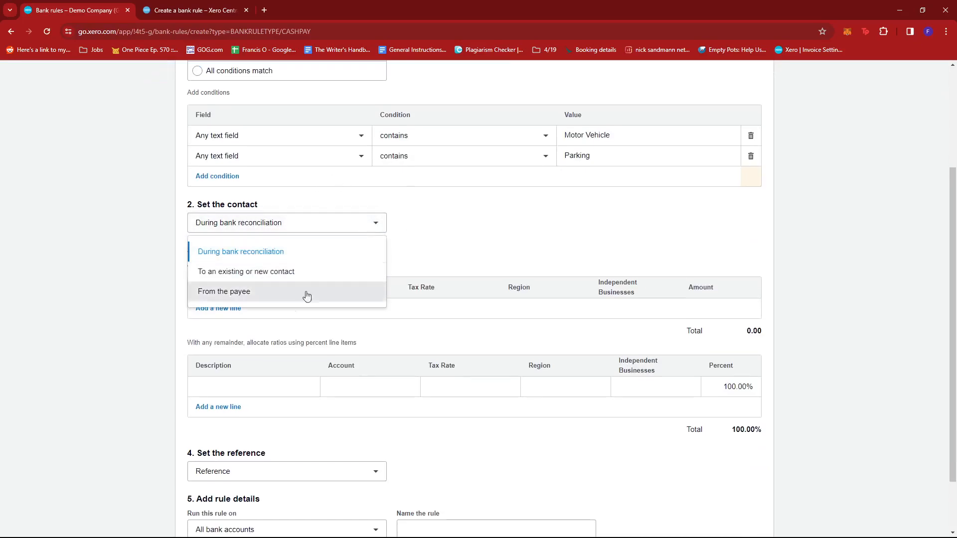
left_click(227, 291)
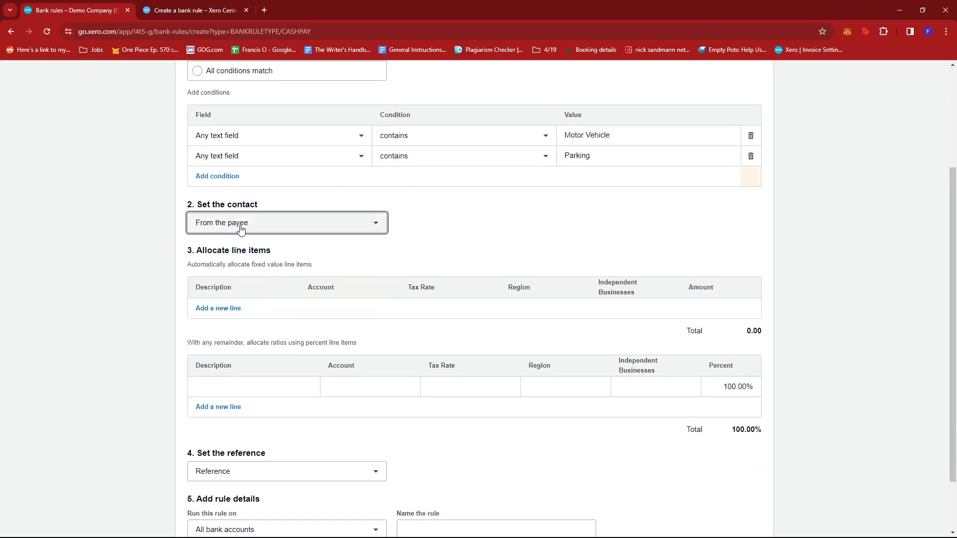
left_click(339, 221)
left_click(241, 269)
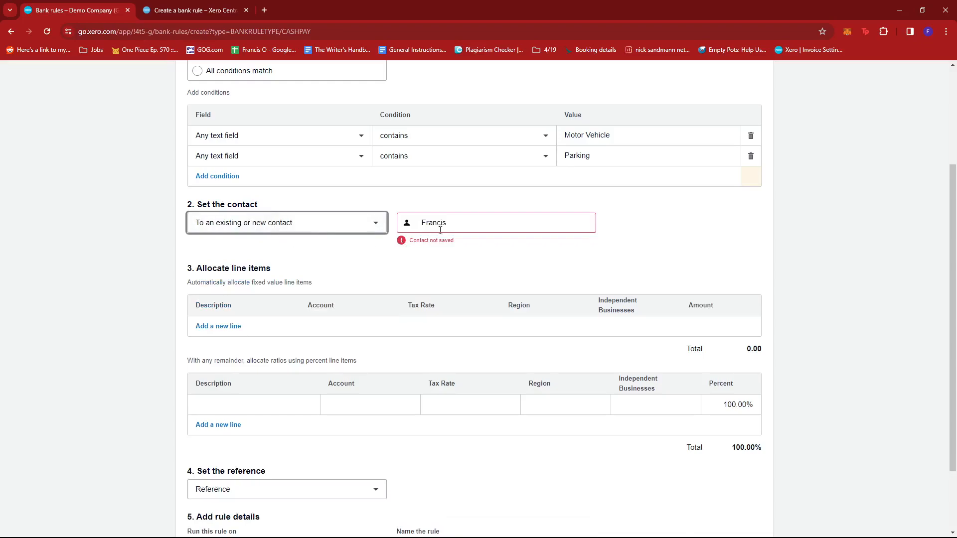
left_click(268, 223)
left_click(235, 288)
left_click(246, 224)
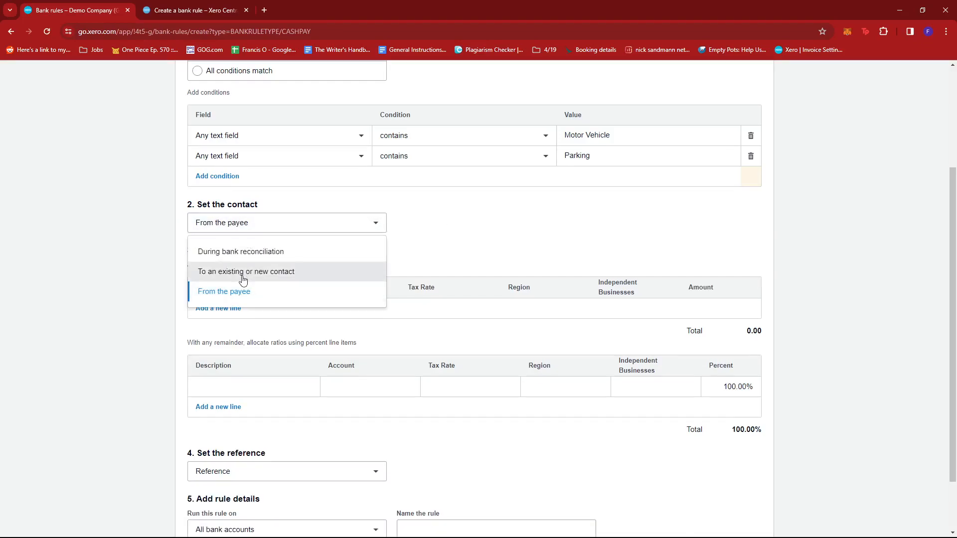
left_click(256, 271)
Assign the existing contact that matches the entered first name to the rule
left_click(496, 226)
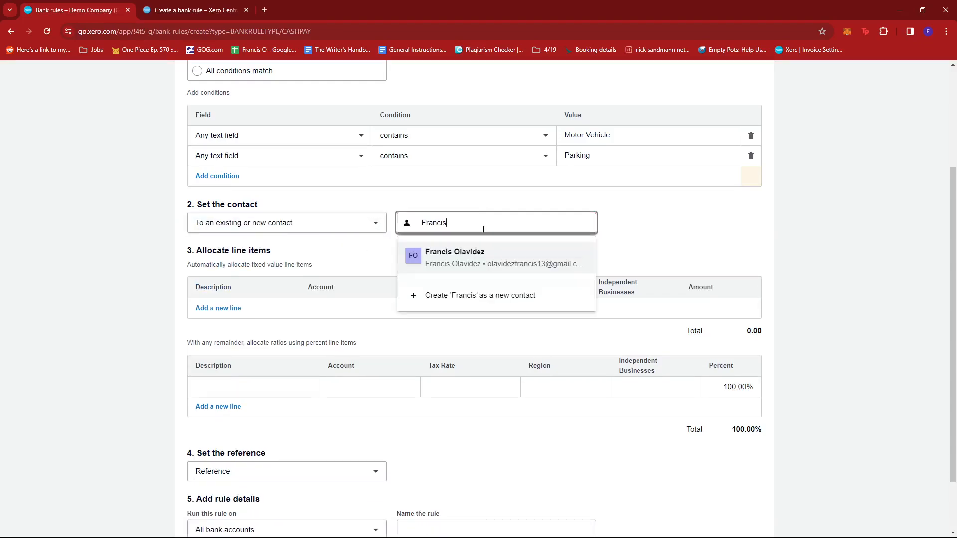
left_click(493, 256)
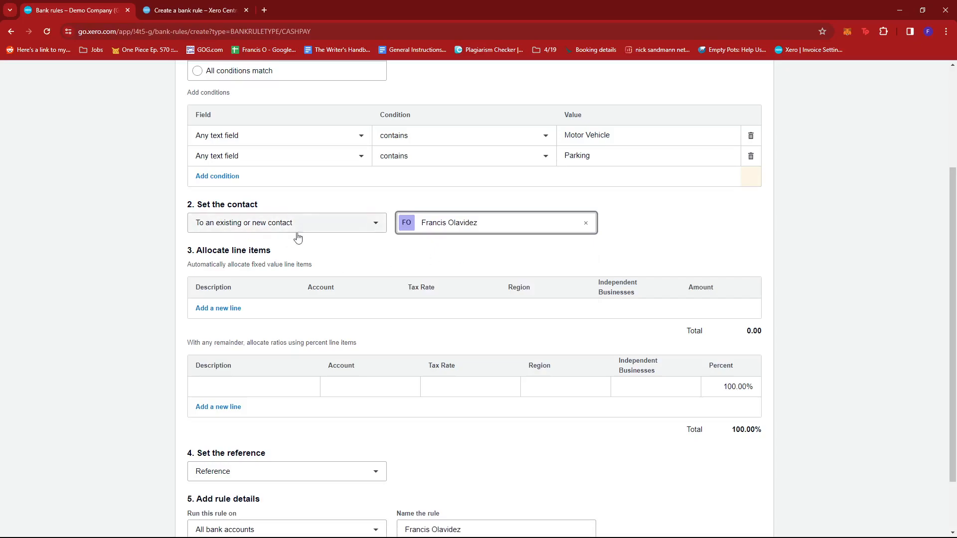
scroll(405, 222, "down", 1)
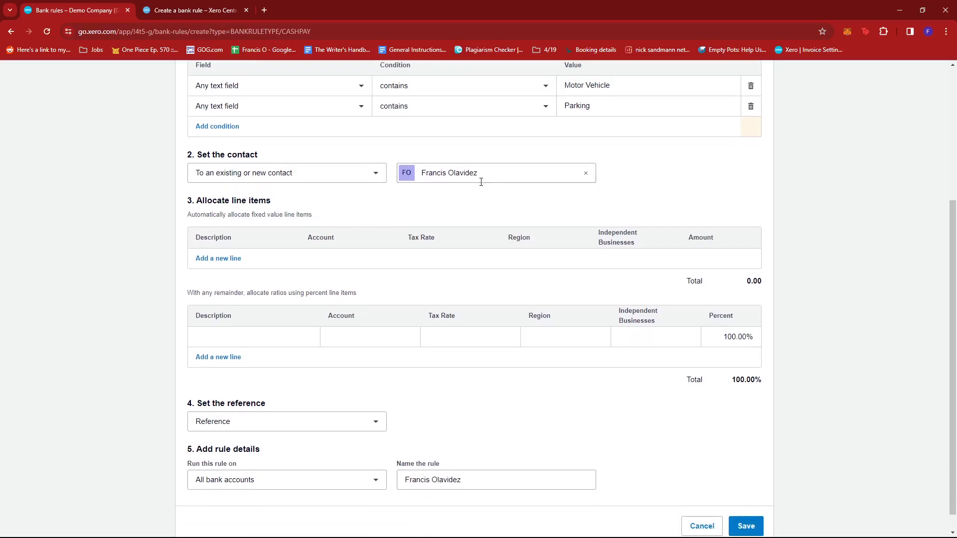
Replace the rule's contact with Ridgeway University
left_click(583, 174)
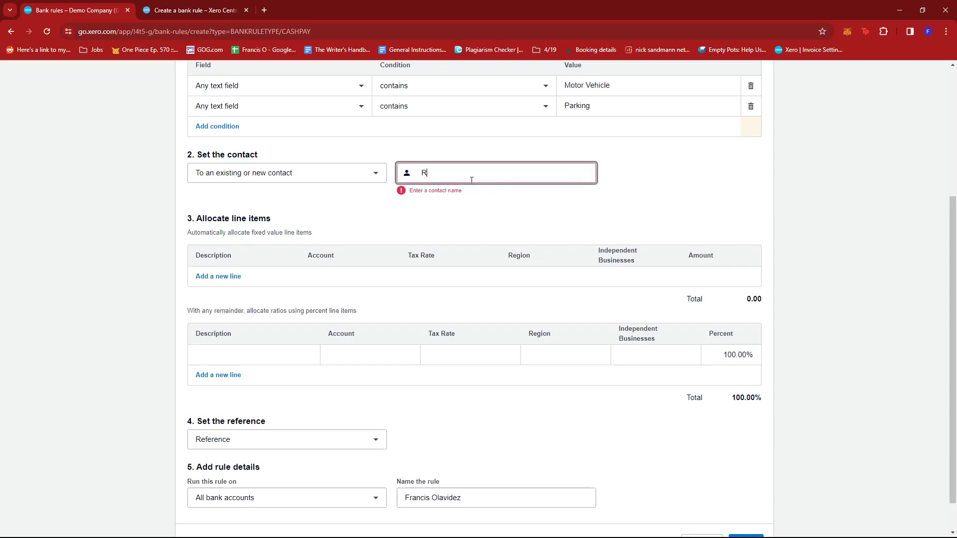
type("Ridghe")
key("BackSpace")
key("BackSpace")
type("eway")
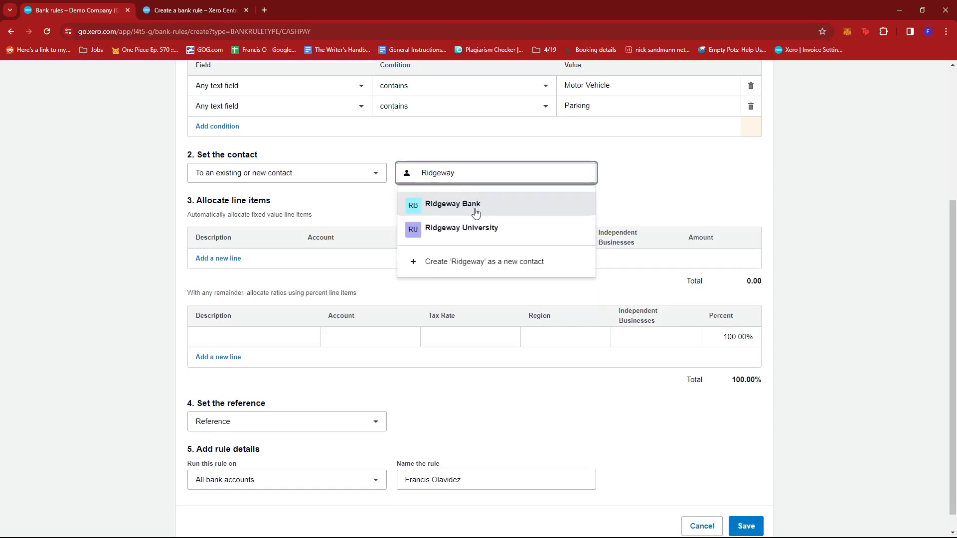
left_click(463, 224)
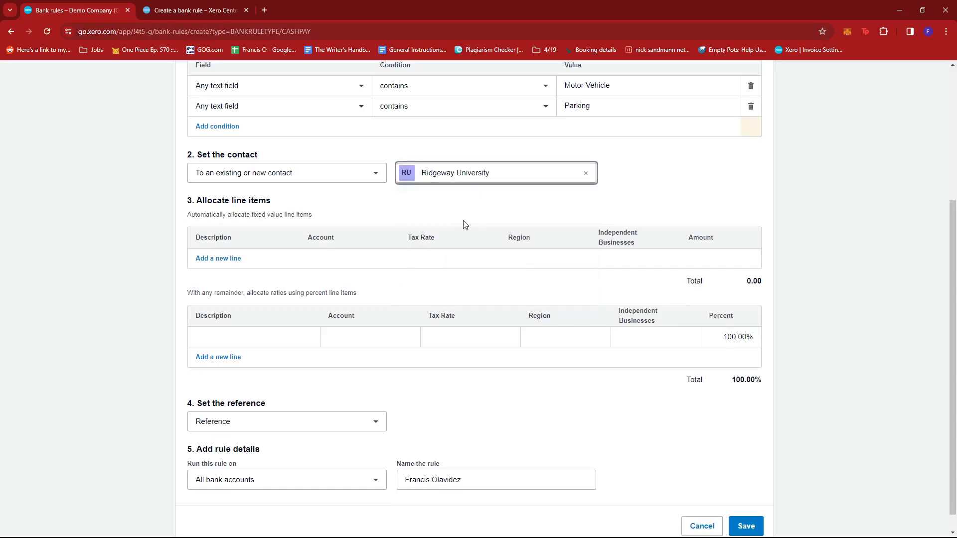
Review the rule form's conditions, contact and line item allocation sections
scroll(438, 241, "down", 1)
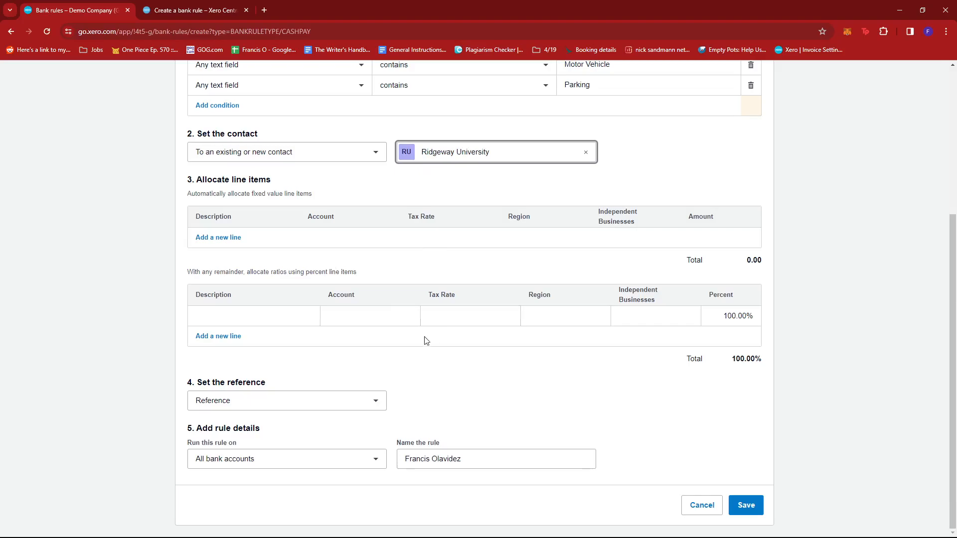
left_click(360, 319)
scroll(448, 237, "down", 1)
left_click(686, 161)
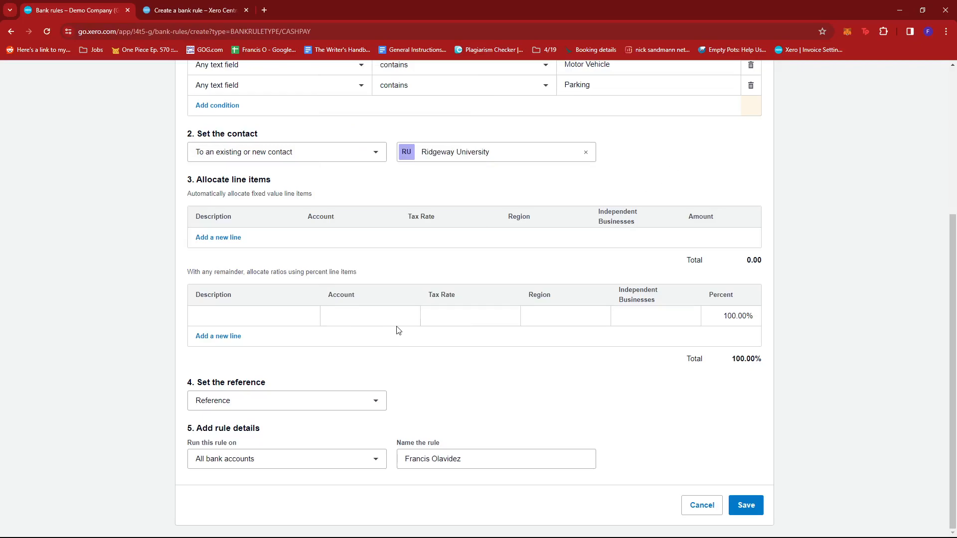
scroll(408, 314, "up", 1)
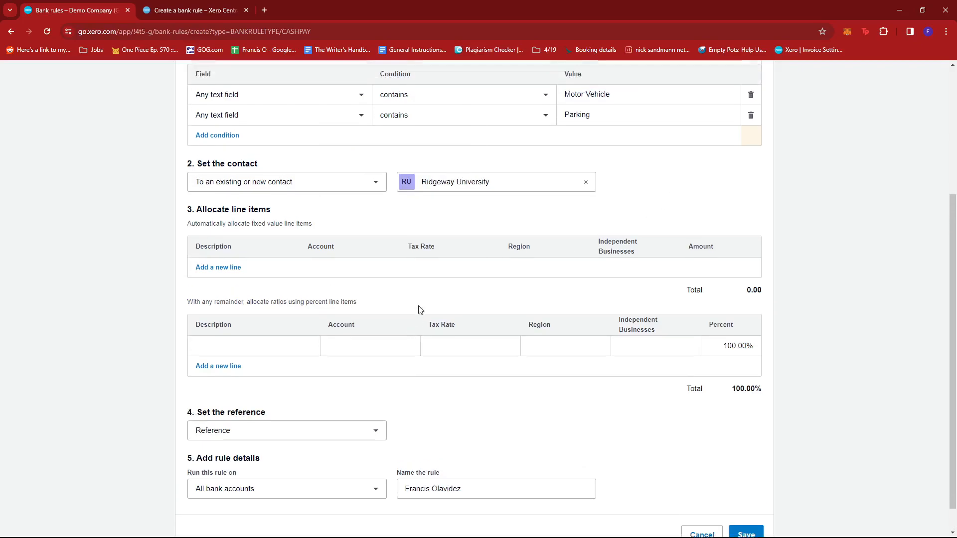
scroll(603, 175, "down", 1)
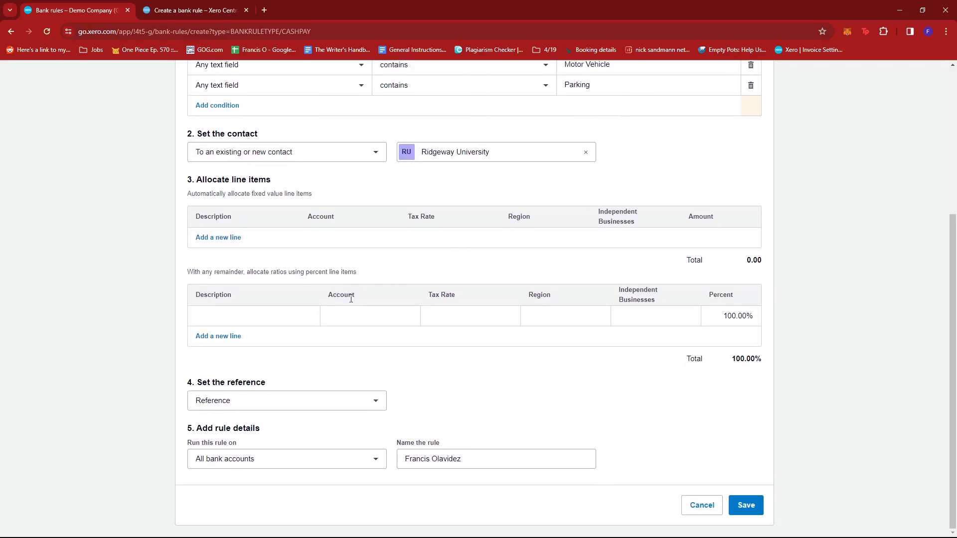
scroll(606, 170, "up", 1)
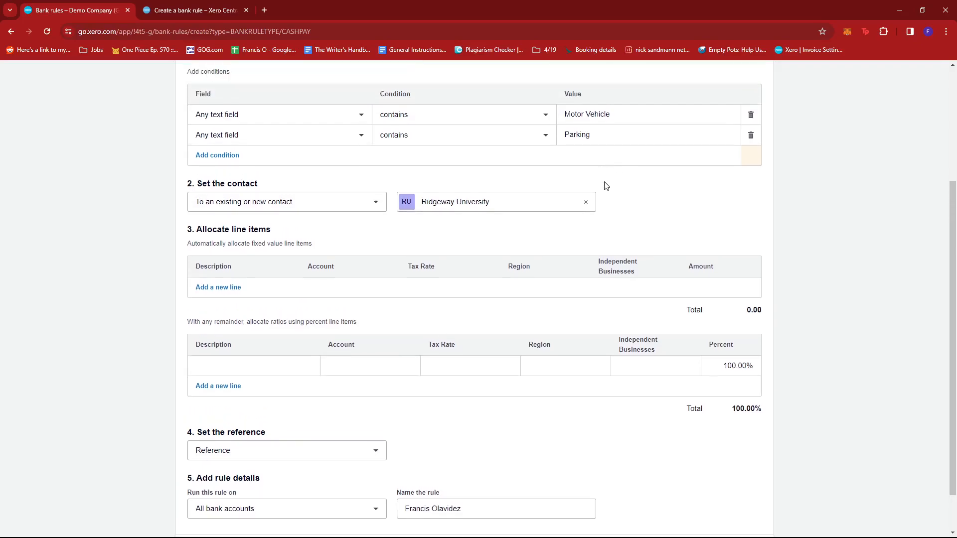
scroll(390, 205, "up", 3)
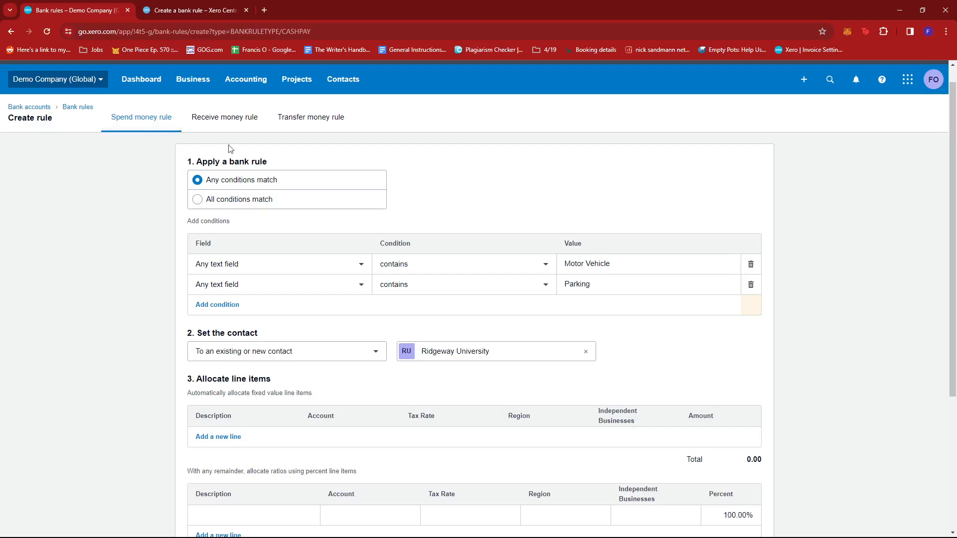
Allocate the first percent line item to account 449 - Motor Vehicle Expenses
scroll(344, 204, "down", 3)
left_click(394, 366)
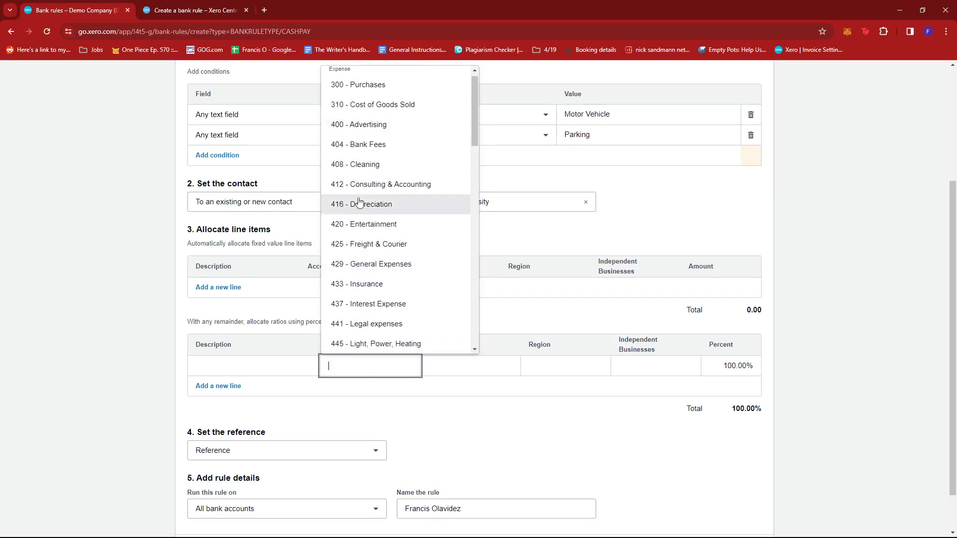
type("Motor")
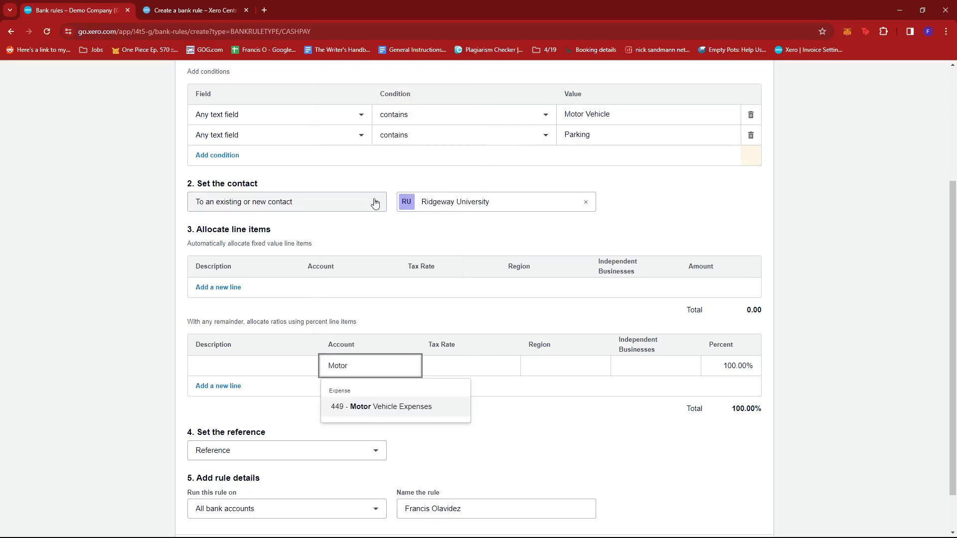
left_click(395, 409)
scroll(578, 375, "down", 1)
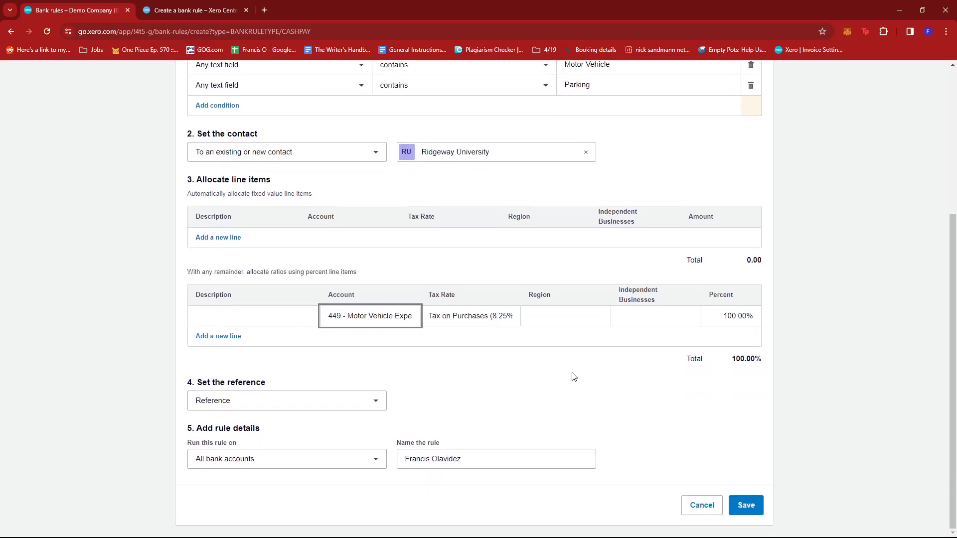
left_click(159, 306)
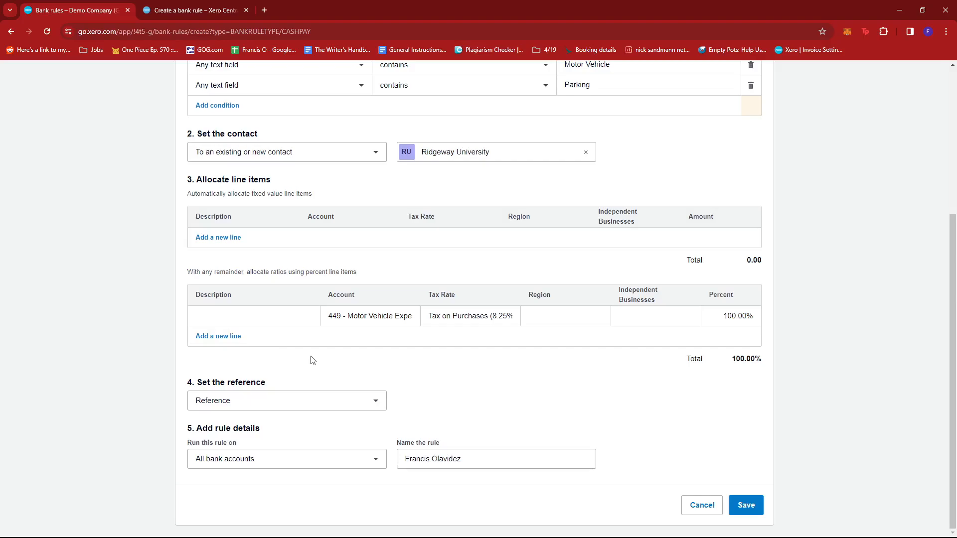
Add a second percent line item and open its list of accounts
left_click(225, 344)
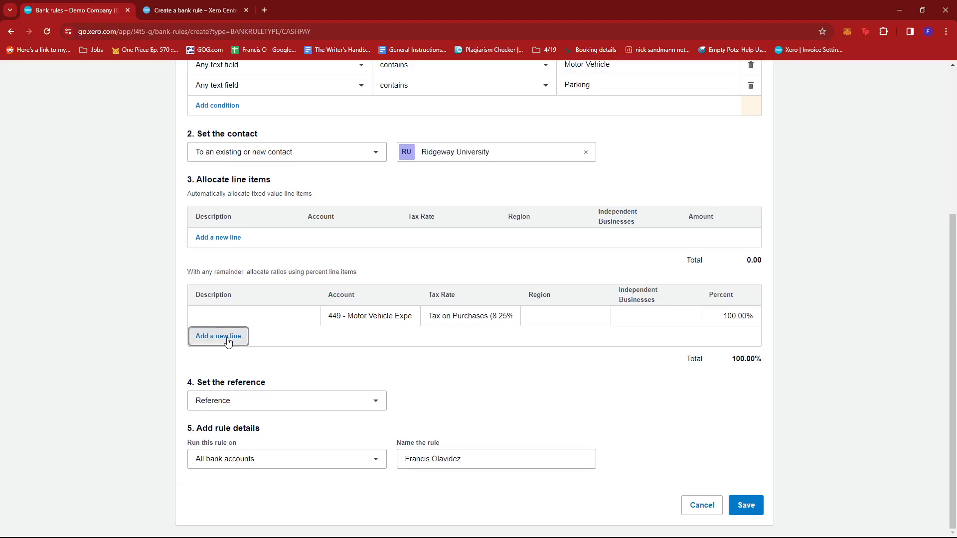
left_click(359, 336)
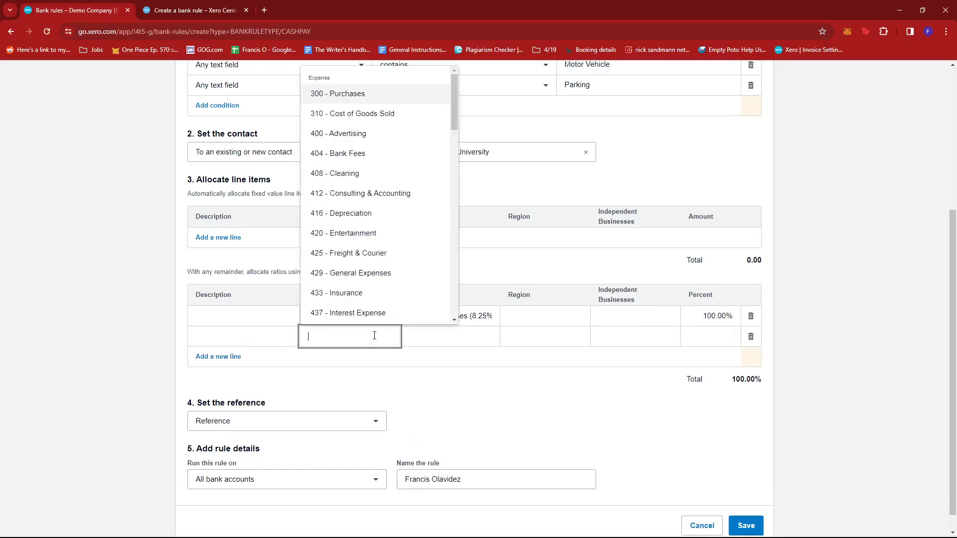
scroll(401, 260, "down", 1)
type("Par")
key("BackSpace")
key("BackSpace")
key("BackSpace")
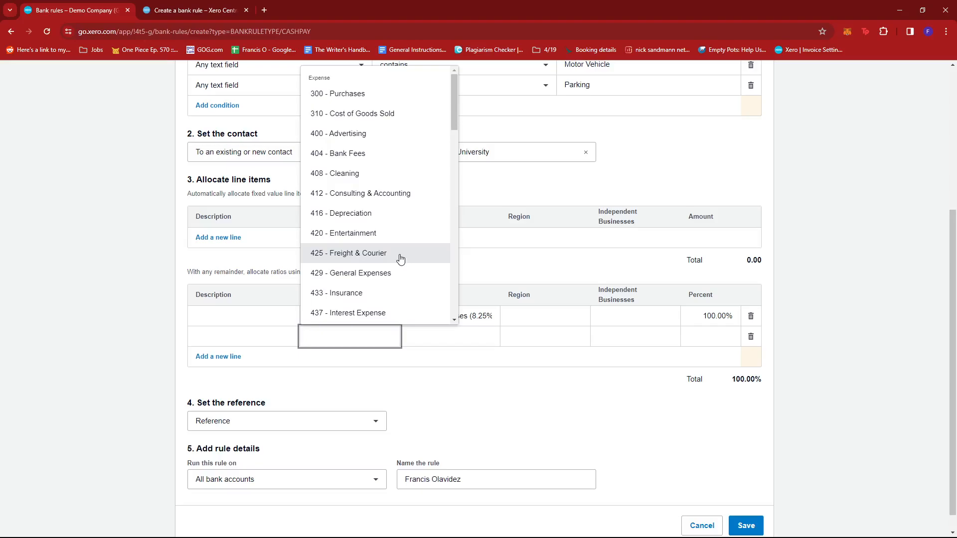
Allocate the second percent line item to account 429 - General Expenses
scroll(401, 257, "down", 3)
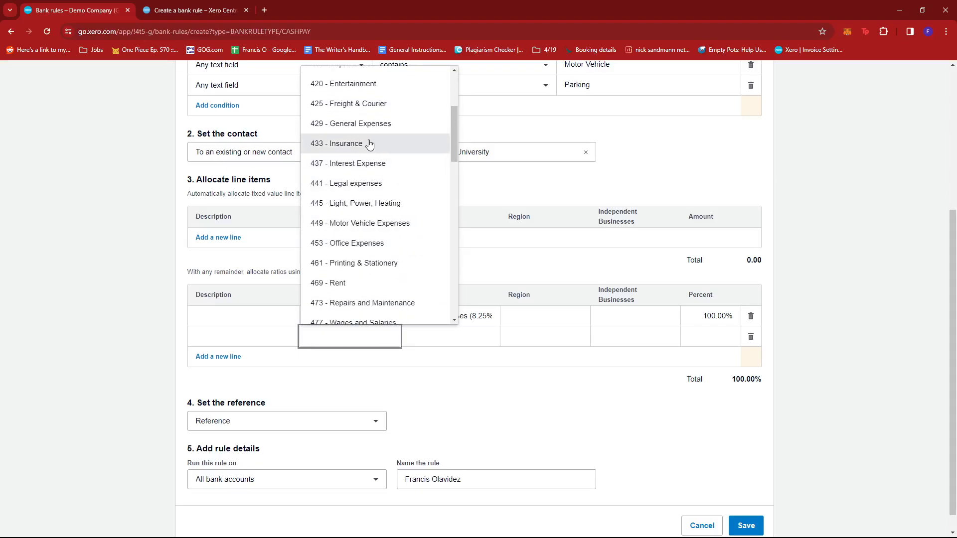
left_click(374, 132)
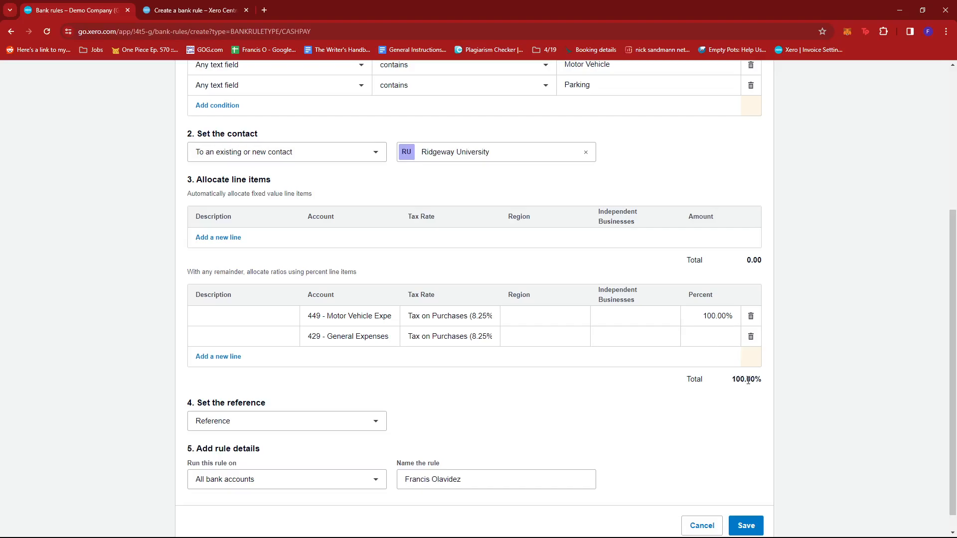
Set the percentage of the 449 - Motor Vehicle Expenses line item to 50%
left_click(716, 316)
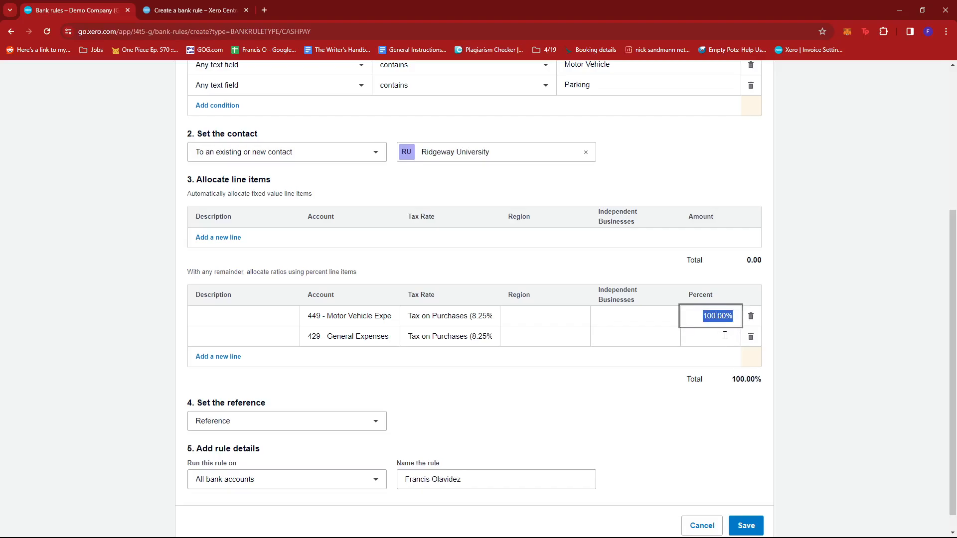
left_click(715, 316)
left_click(703, 316, "shift")
type("50")
left_click(716, 340)
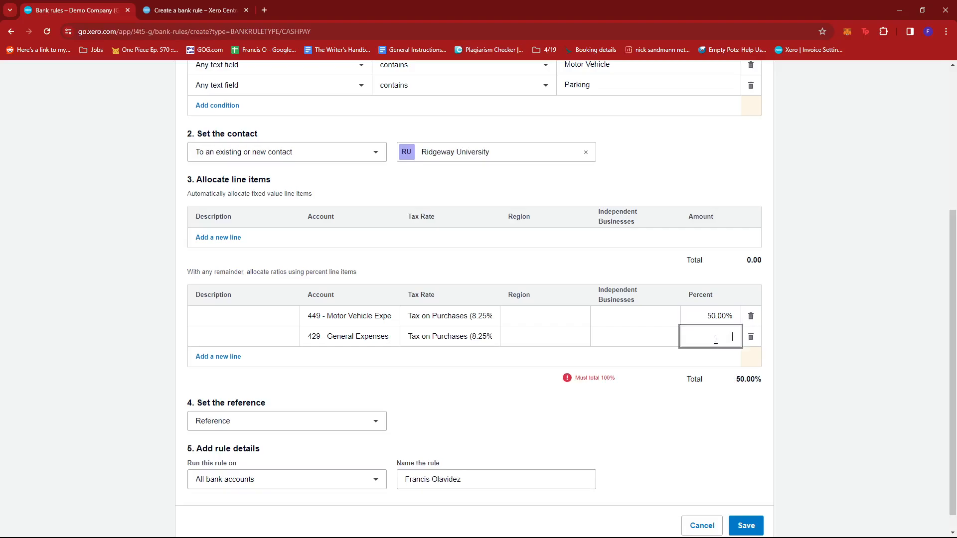
Split the percent line items into 70% for 449 - Motor Vehicle Expenses and 30% for 429 - General Expenses
left_click(714, 318)
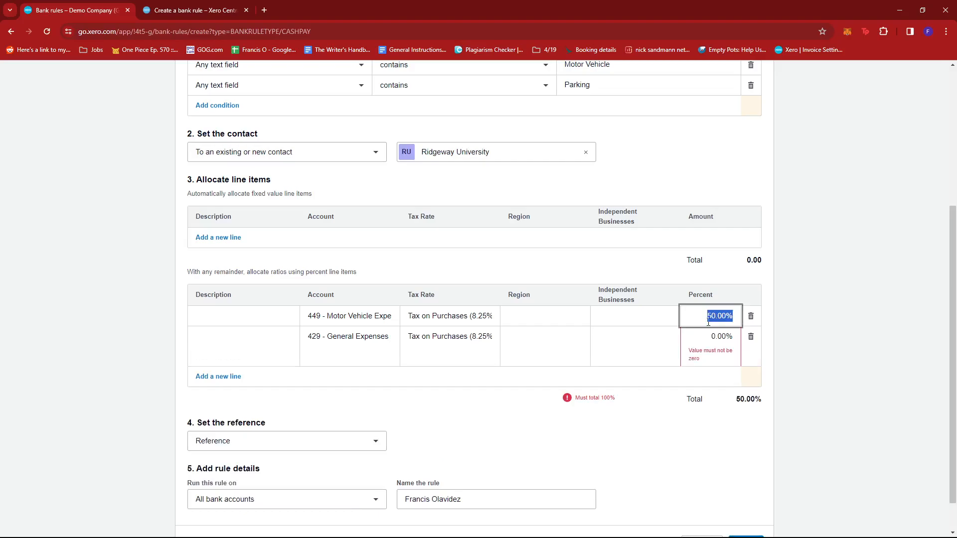
type("70.00%")
left_click(713, 336)
left_click(715, 337)
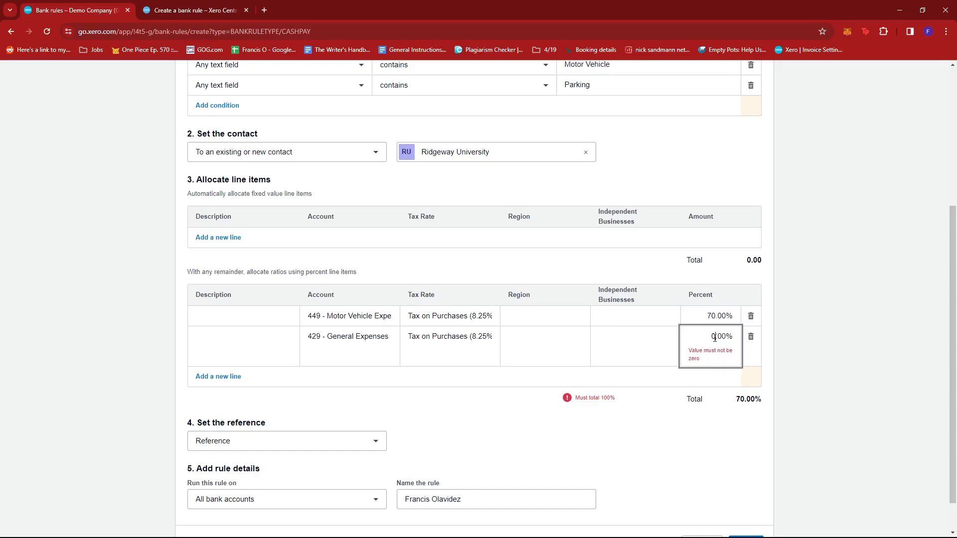
left_click(787, 355)
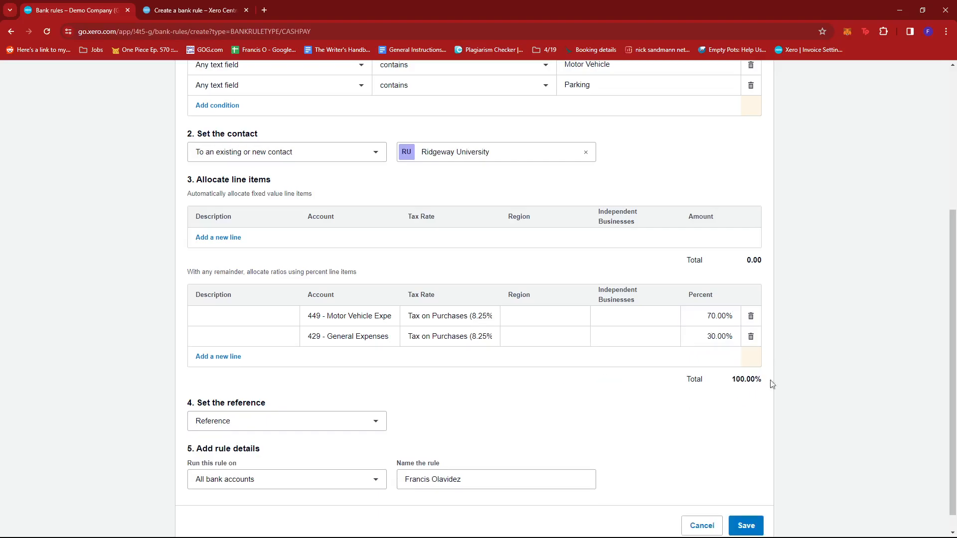
Set the rule's reference to Description from the statement details
scroll(734, 393, "down", 1)
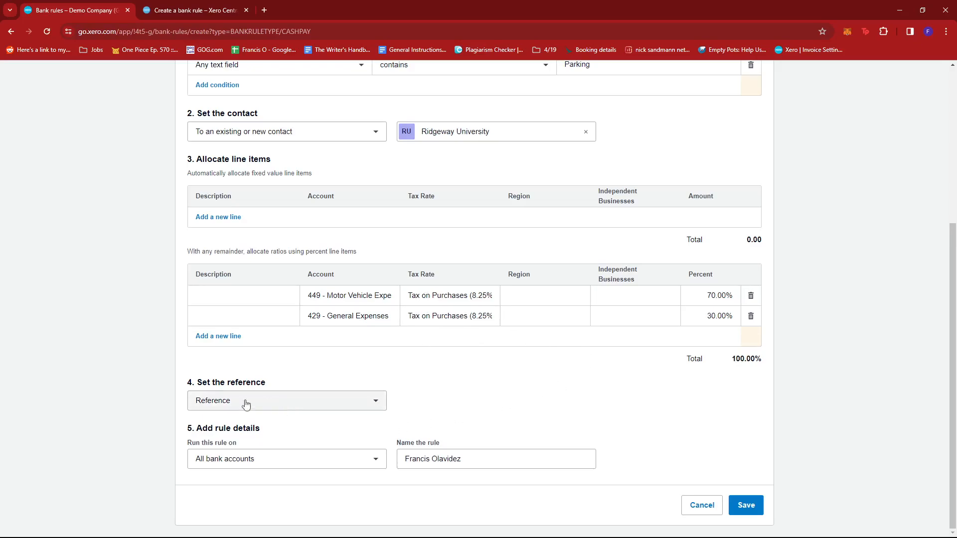
left_click_drag(199, 383, 265, 383)
left_click(266, 384)
left_click(363, 406)
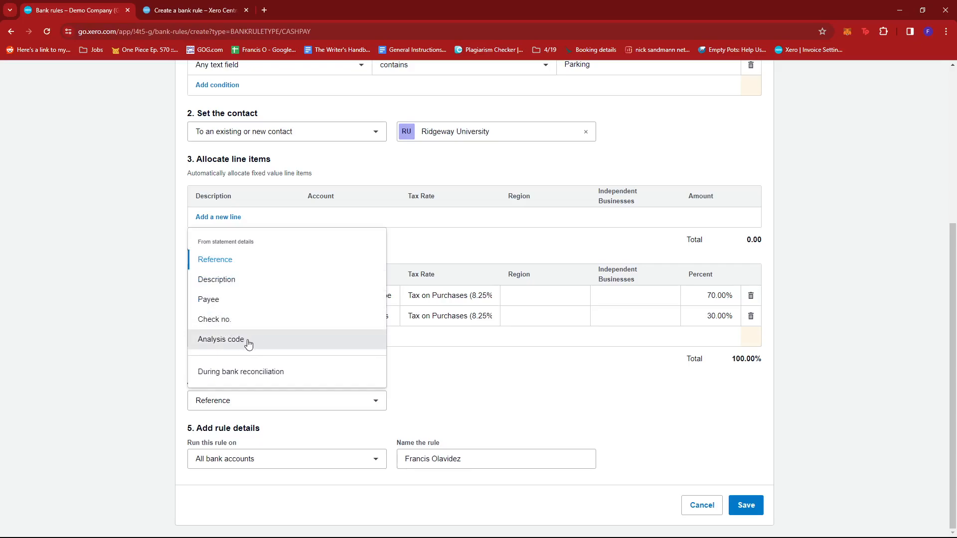
left_click(235, 281)
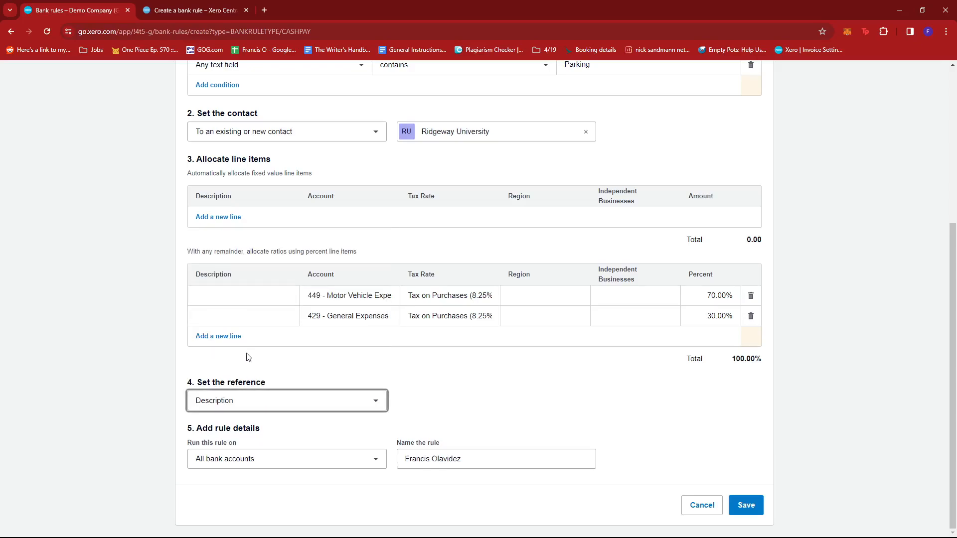
left_click(235, 402)
left_click(228, 280)
Set the rule's reference to During bank reconciliation
left_click(247, 403)
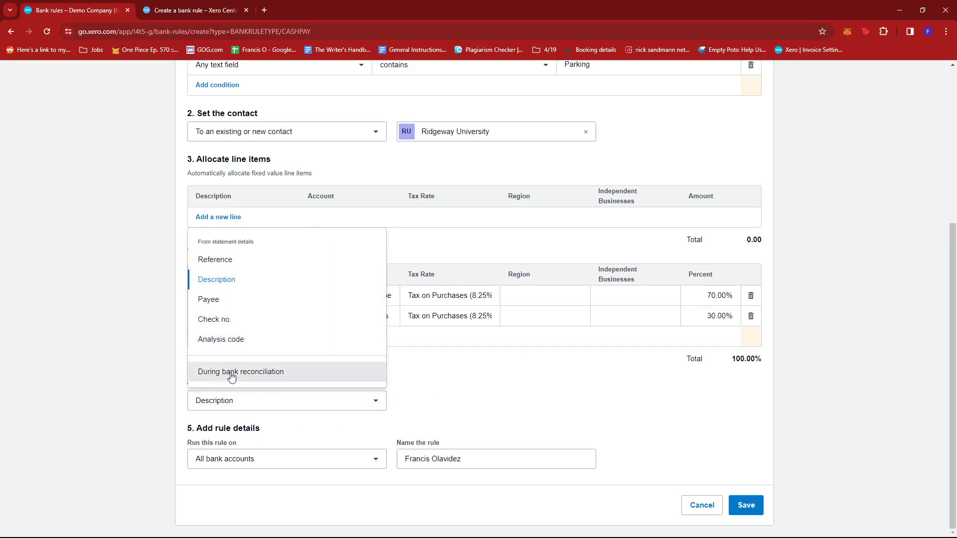
left_click(261, 379)
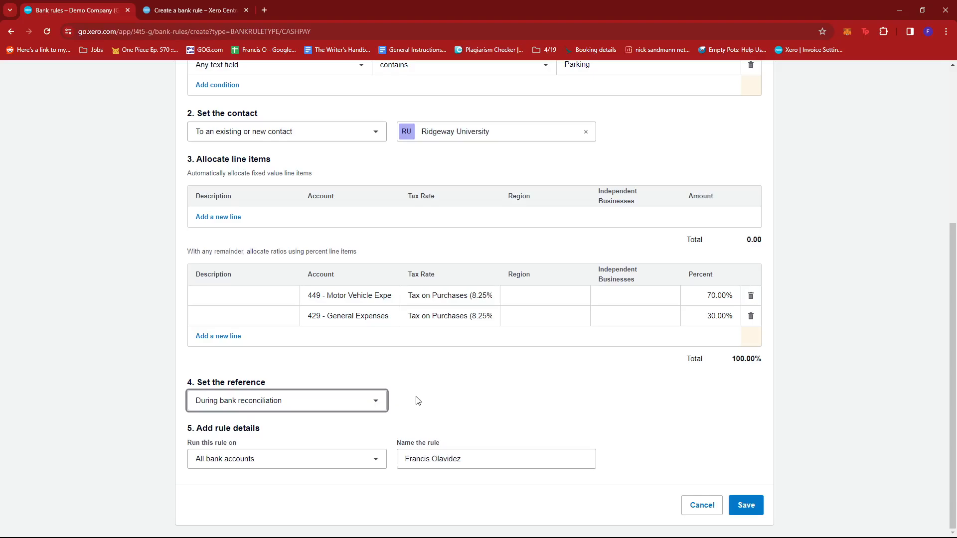
scroll(398, 398, "up", 5)
scroll(387, 385, "down", 5)
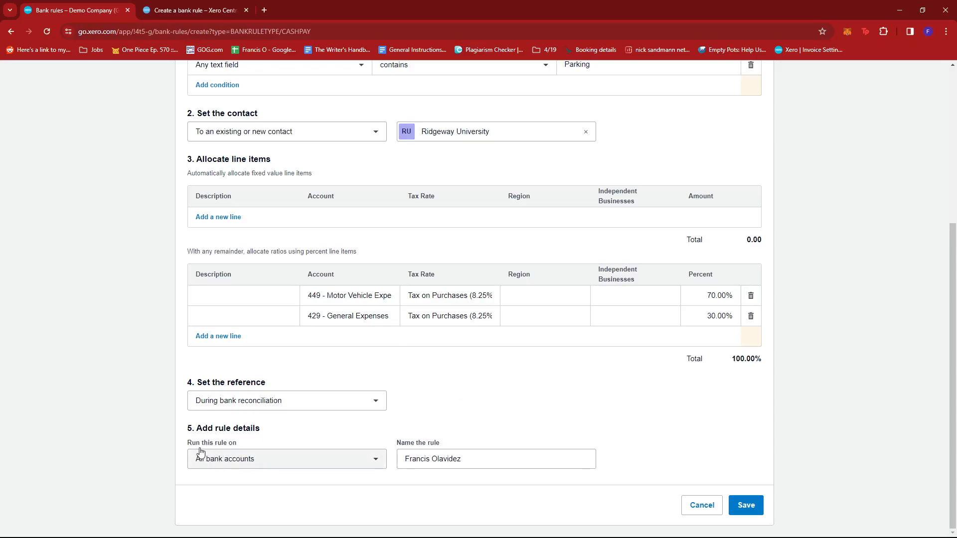
Keep the rule running on all bank accounts and name it Vehicle Expenses
left_click(262, 463)
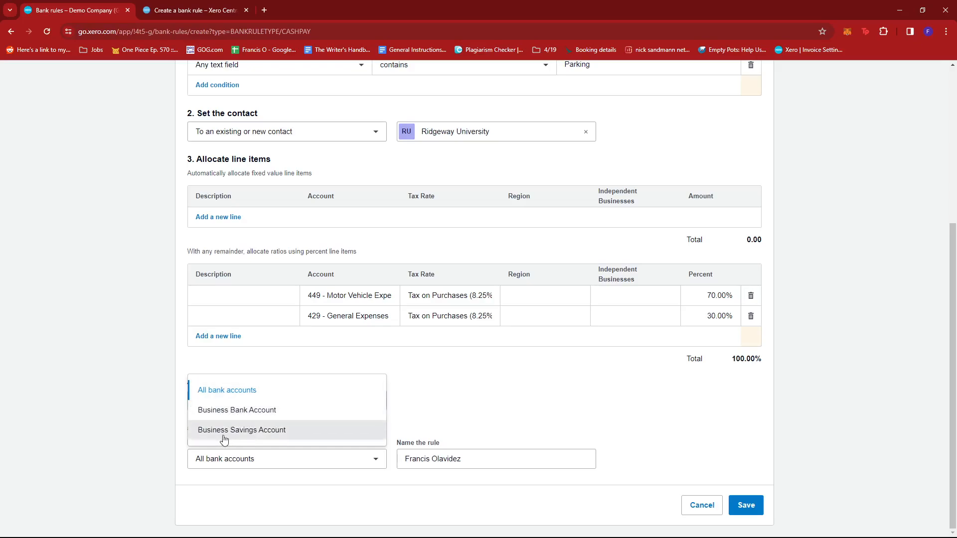
left_click(439, 398)
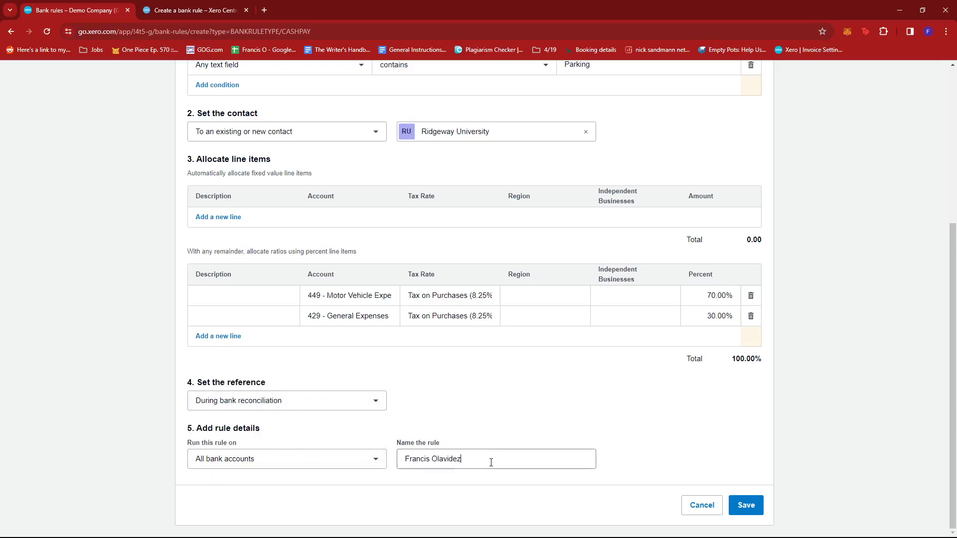
left_click_drag(489, 459, 369, 472)
key("BackSpace")
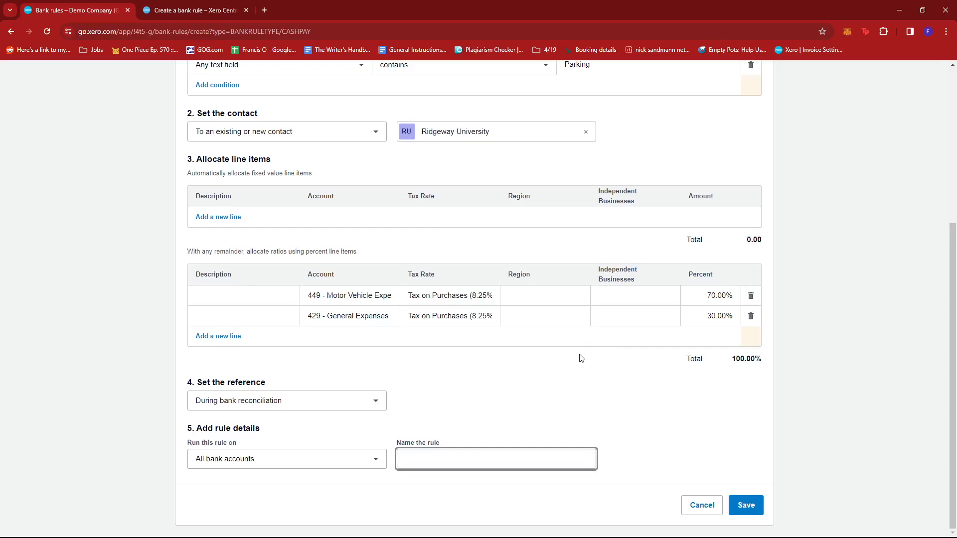
scroll(577, 357, "up", 1)
scroll(618, 144, "down", 1)
left_click(664, 409)
Check the rule's conditions, contact and line items, and save the bank rule
scroll(522, 380, "up", 3)
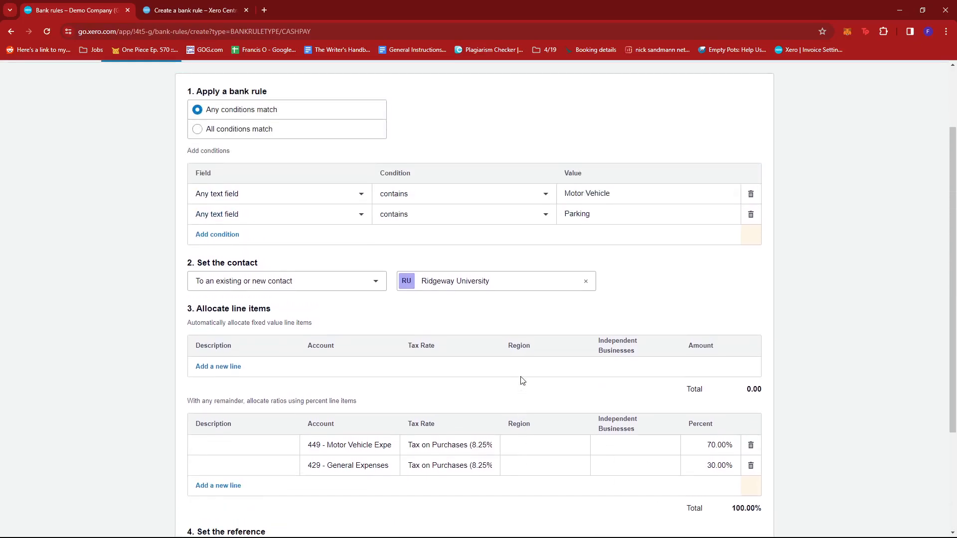
scroll(391, 219, "up", 2)
scroll(474, 238, "down", 5)
left_click(746, 504)
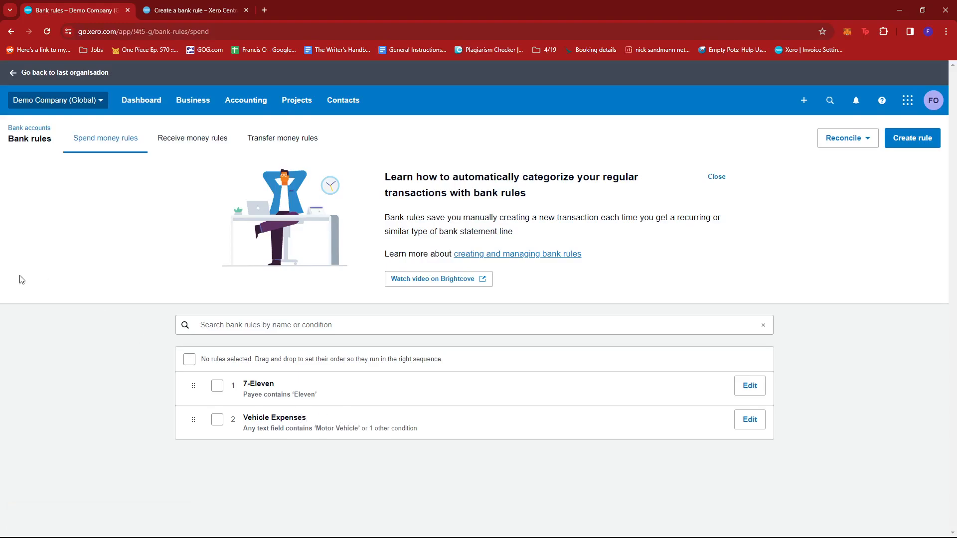
Go to the bank accounts and open the reconciliation of the Business Bank Account
left_click(244, 102)
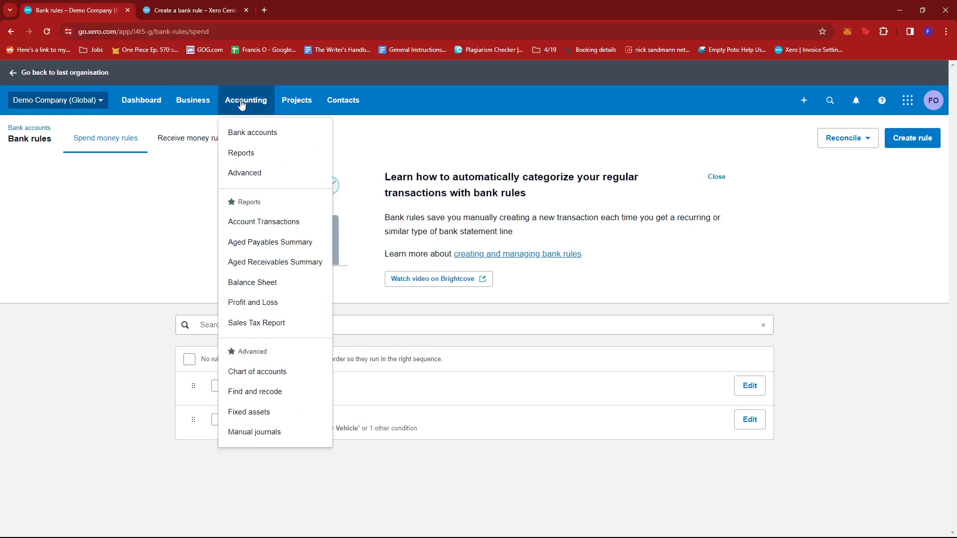
left_click(260, 133)
scroll(348, 239, "down", 1)
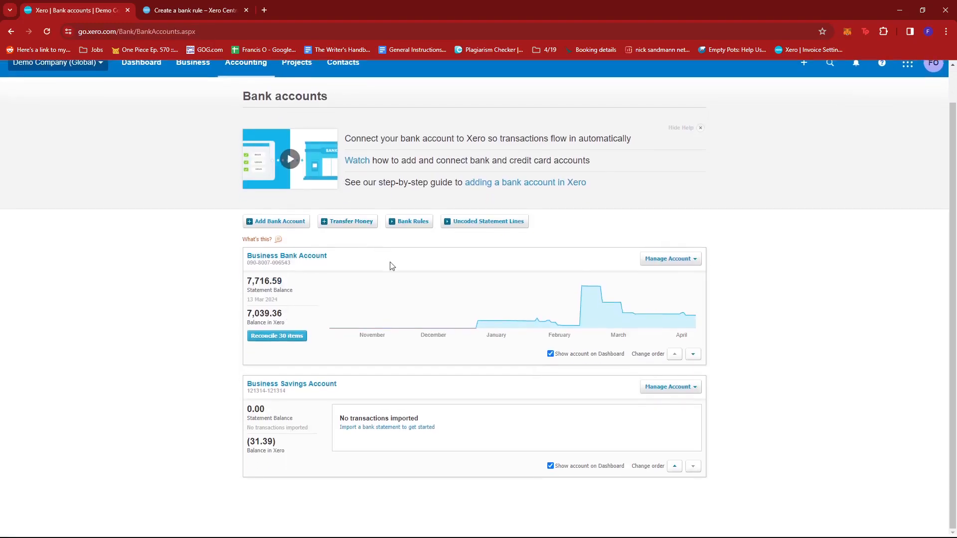
left_click(290, 336)
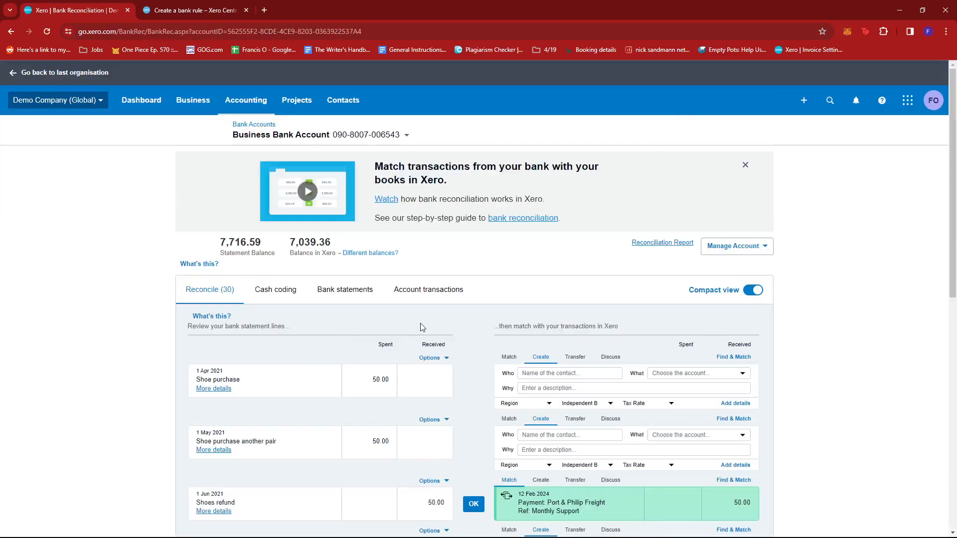
Examine the statement lines awaiting reconciliation, their suggested matches and the options for the first Shoe purchase line
scroll(420, 328, "down", 8)
scroll(437, 321, "up", 4)
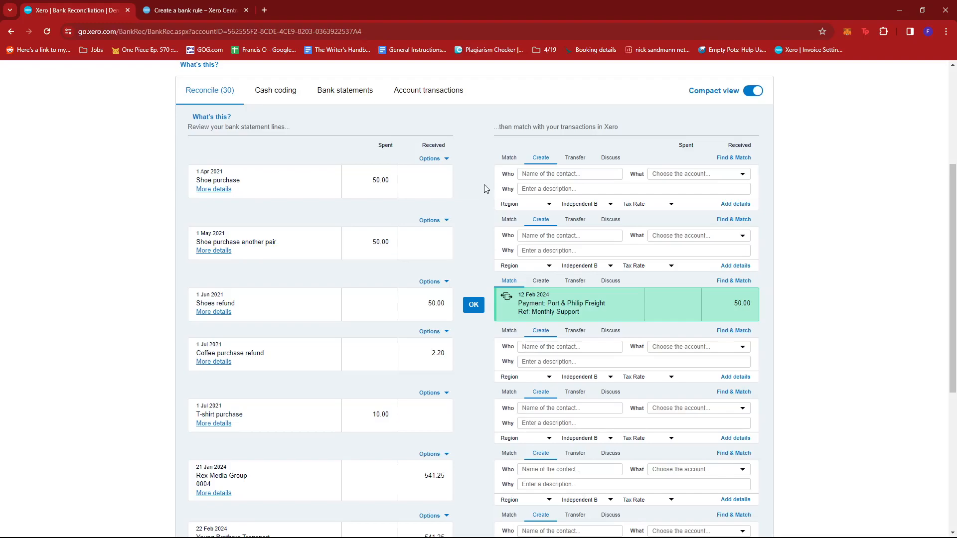
scroll(477, 194, "up", 1)
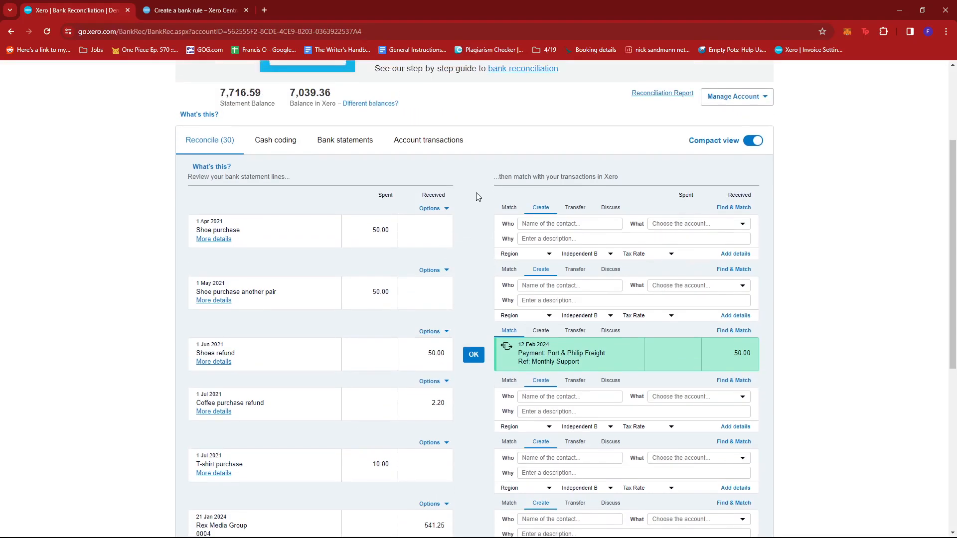
scroll(478, 199, "up", 2)
scroll(486, 229, "up", 1)
scroll(488, 229, "down", 2)
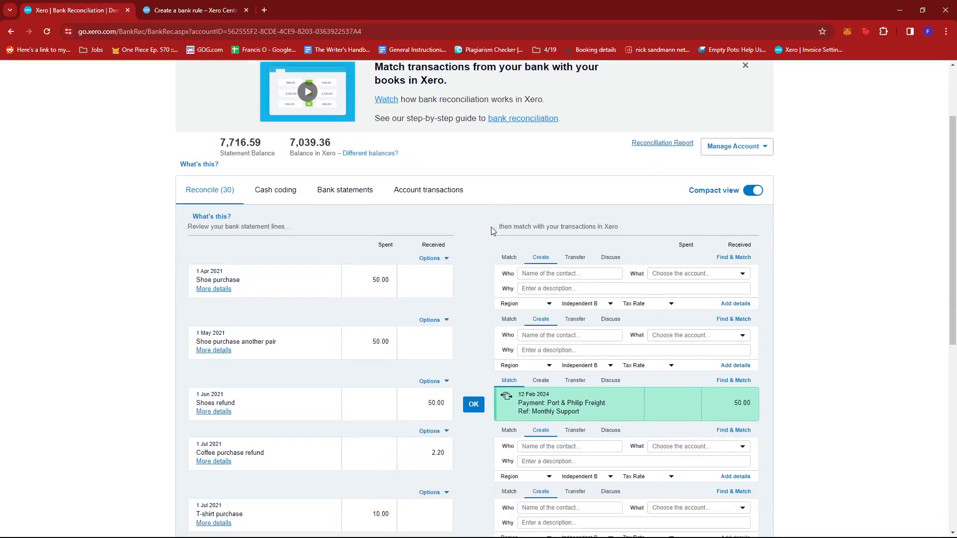
scroll(383, 288, "up", 2)
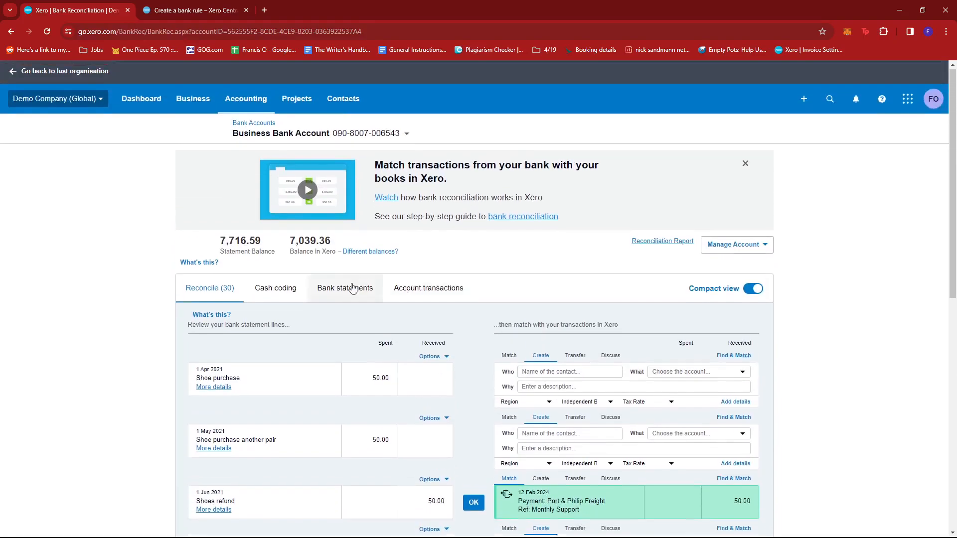
scroll(473, 299, "down", 3)
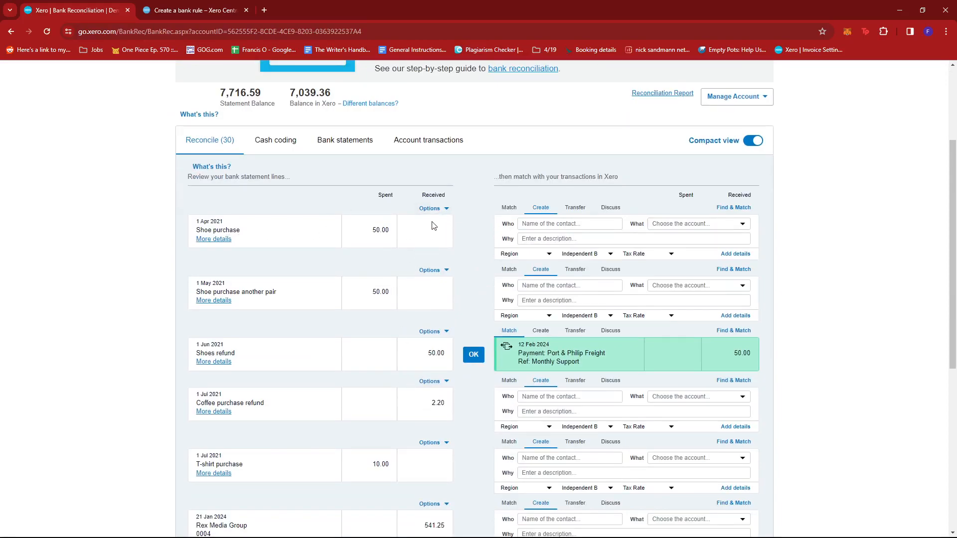
left_click(431, 208)
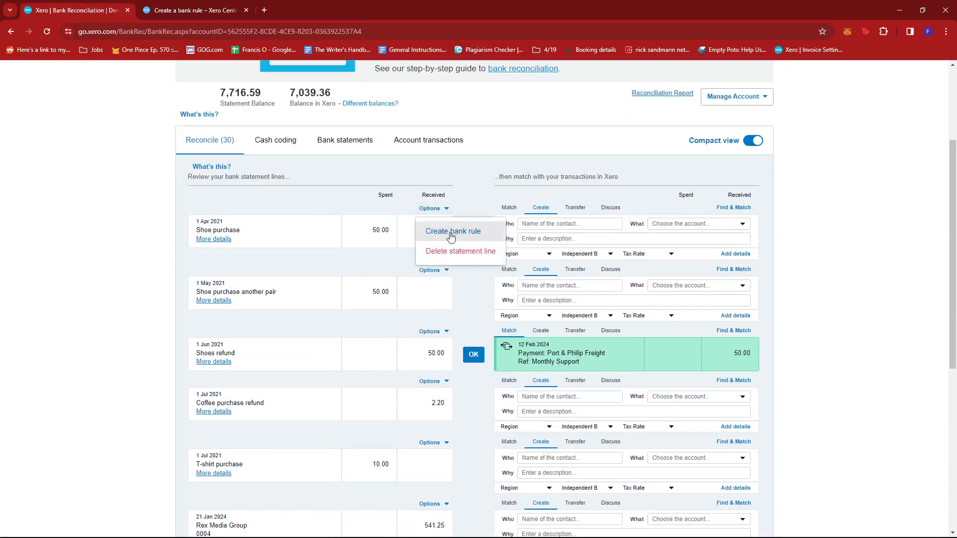
left_click(474, 198)
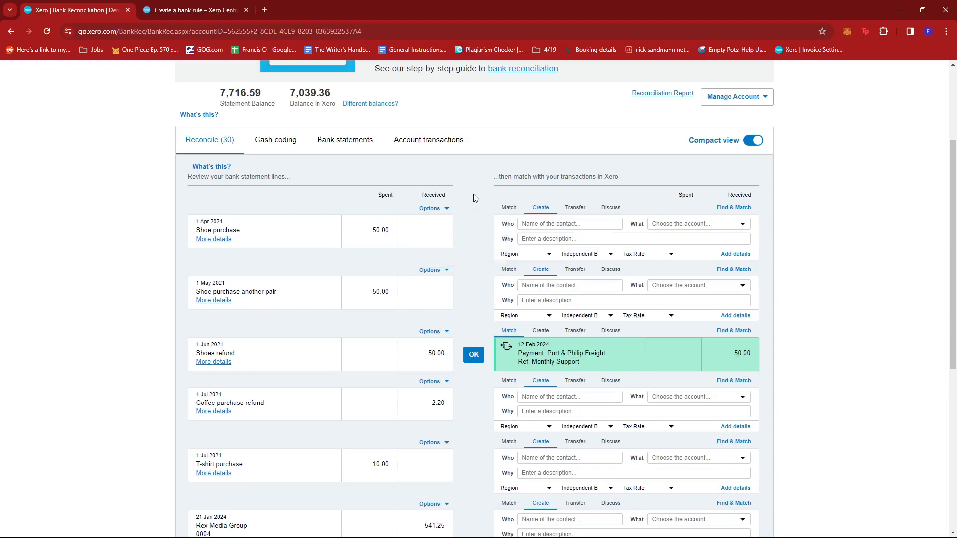